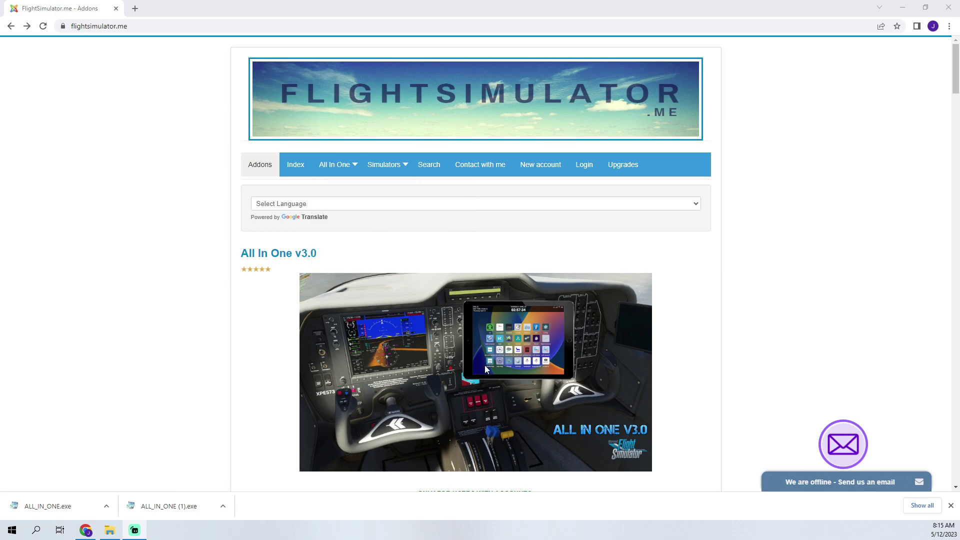
Open the All In One v3.0 add-on page and download its 53 MB installer file.
mouse_move(349, 167)
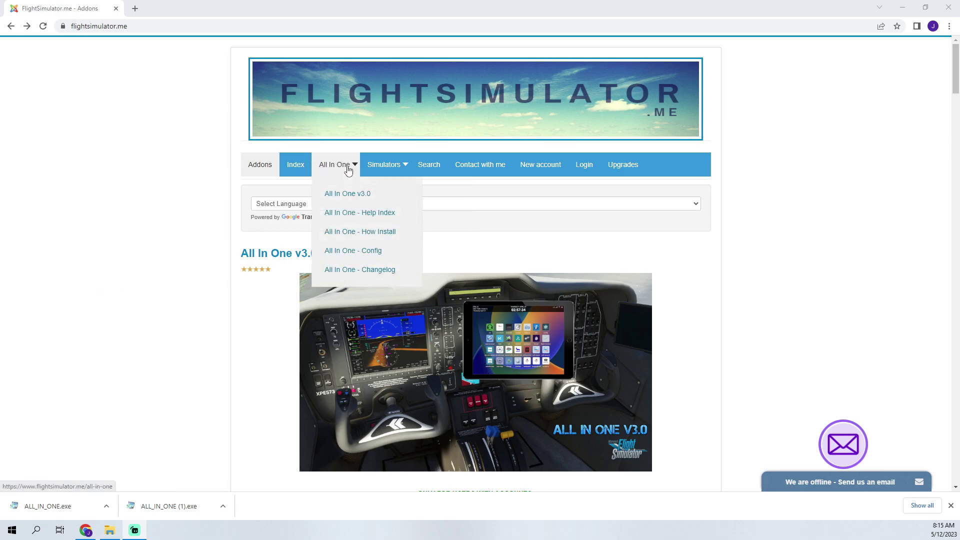
left_click(344, 196)
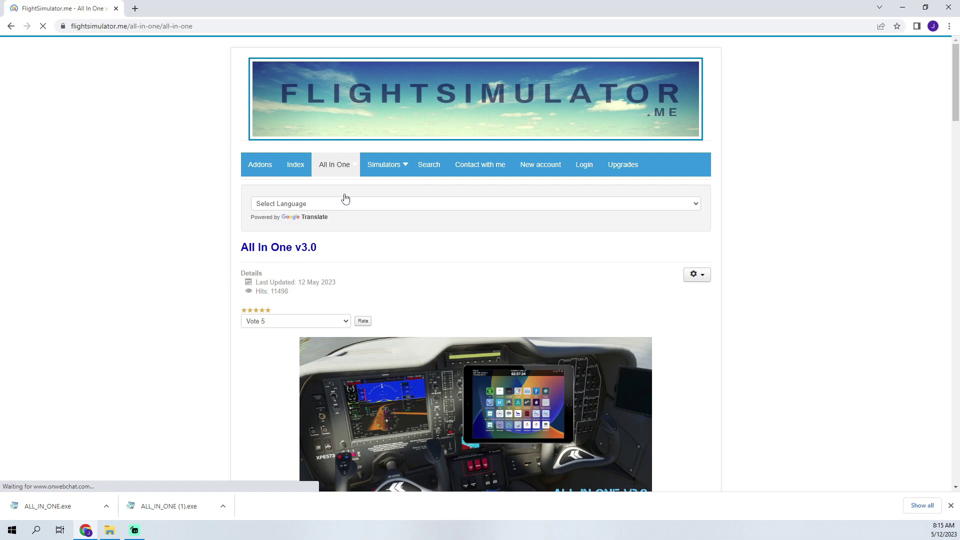
scroll(187, 265, "down", 5)
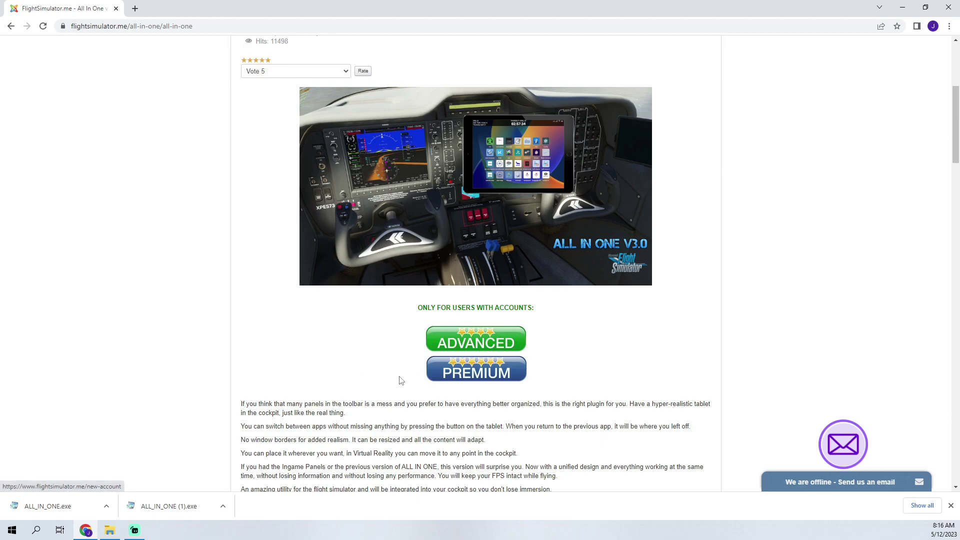
scroll(394, 365, "down", 3)
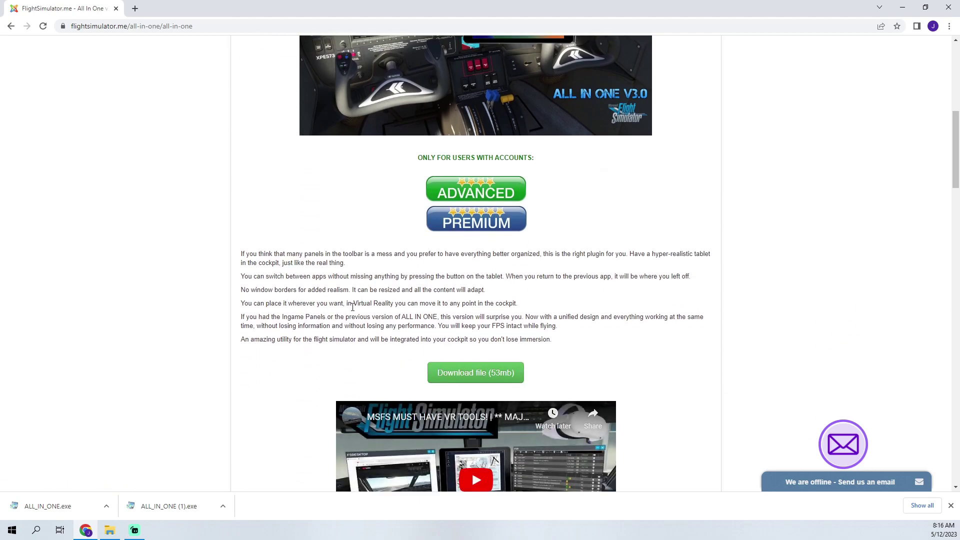
scroll(383, 304, "up", 2)
scroll(382, 303, "up", 1)
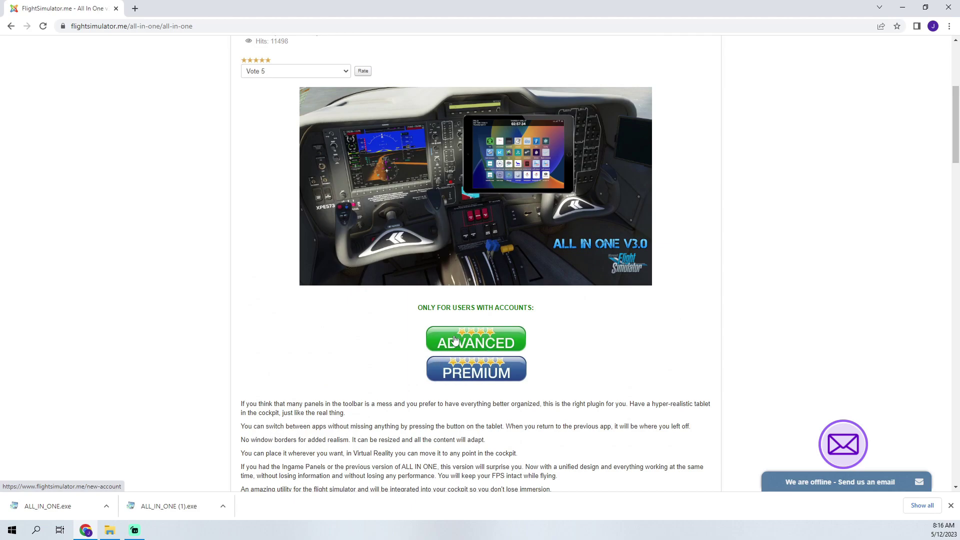
scroll(383, 396, "down", 2)
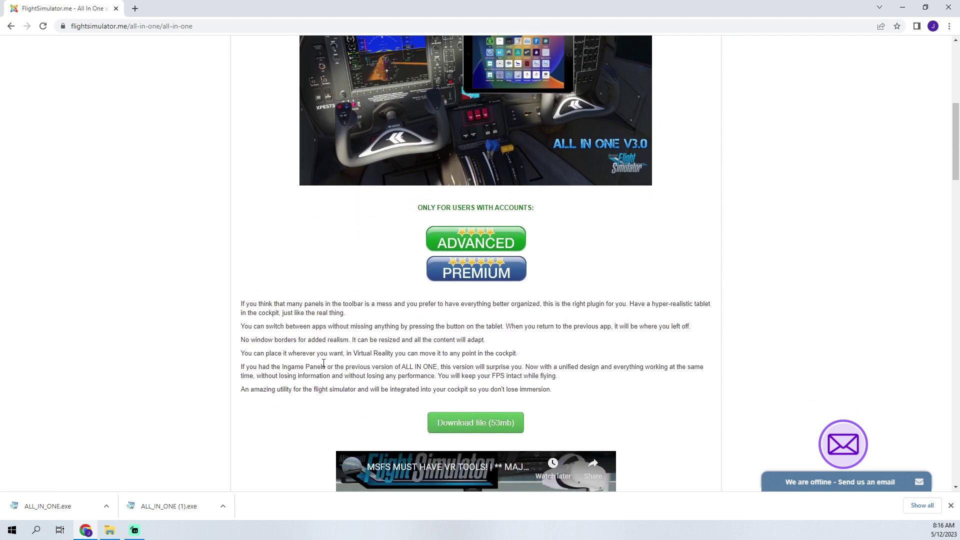
left_click(479, 423)
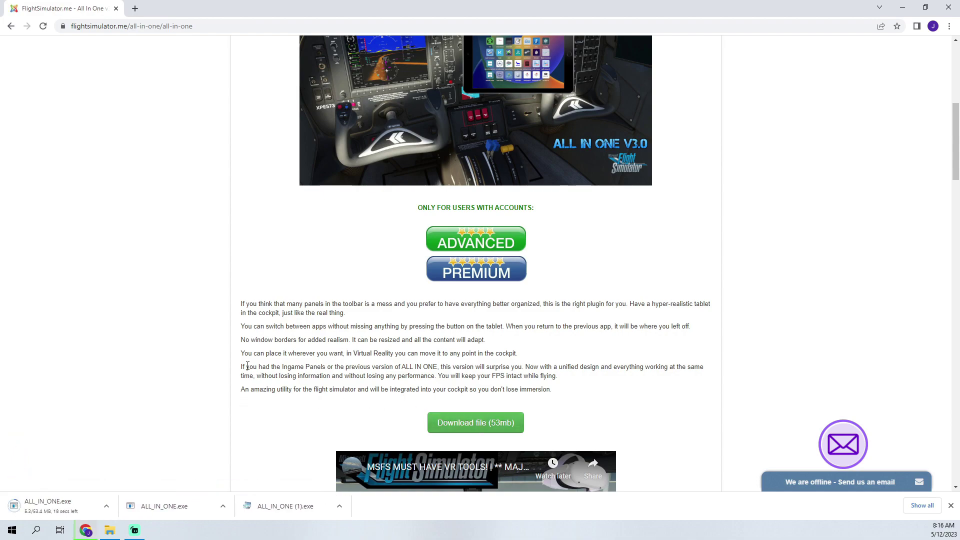
Minimize the browser and launch the ALL_IN_ONE installer from the desktop.
left_click(903, 8)
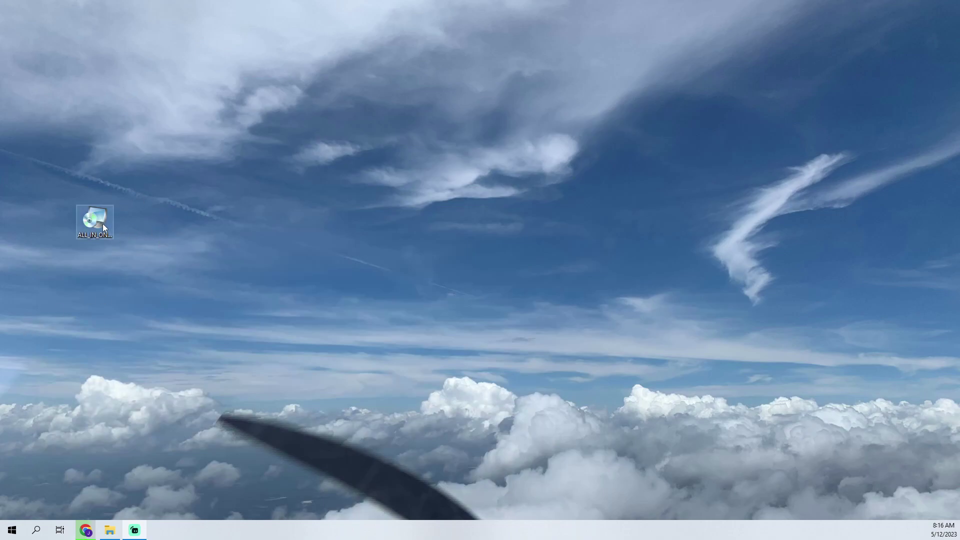
double_click(97, 219)
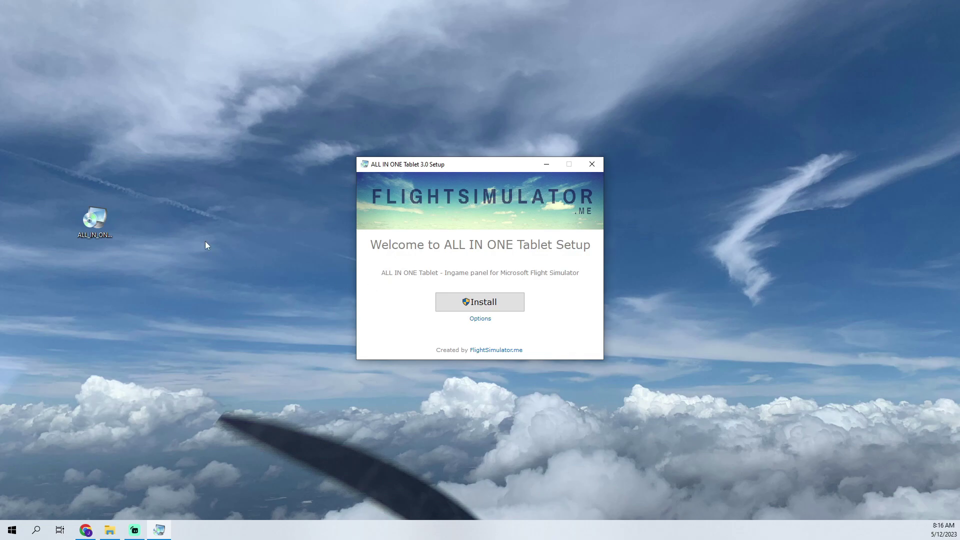
left_click_drag(480, 166, 457, 168)
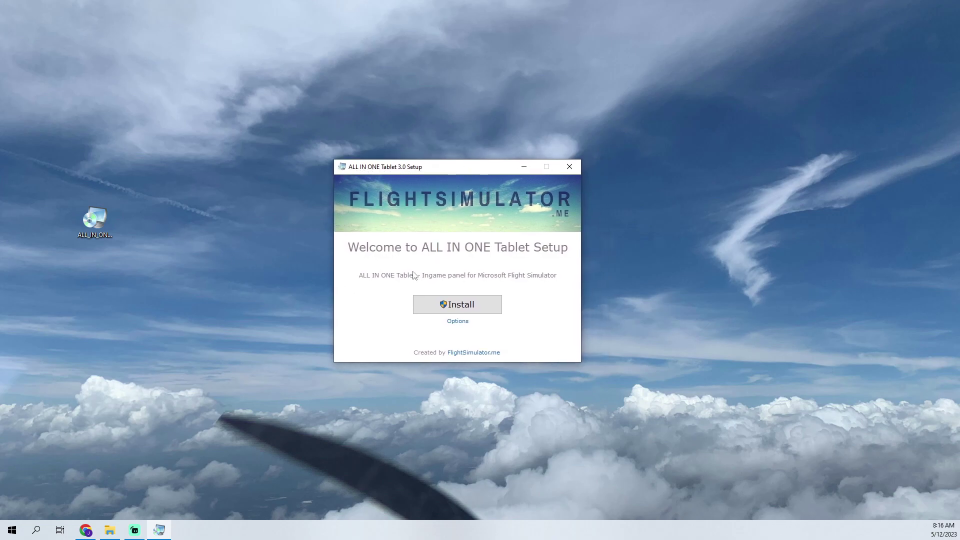
Set the installer's destination folder to AppData\Roaming\Microsoft Flight Simulator\Packages\Community, then install the ALL IN ONE Tablet and finish the setup.
left_click(458, 321)
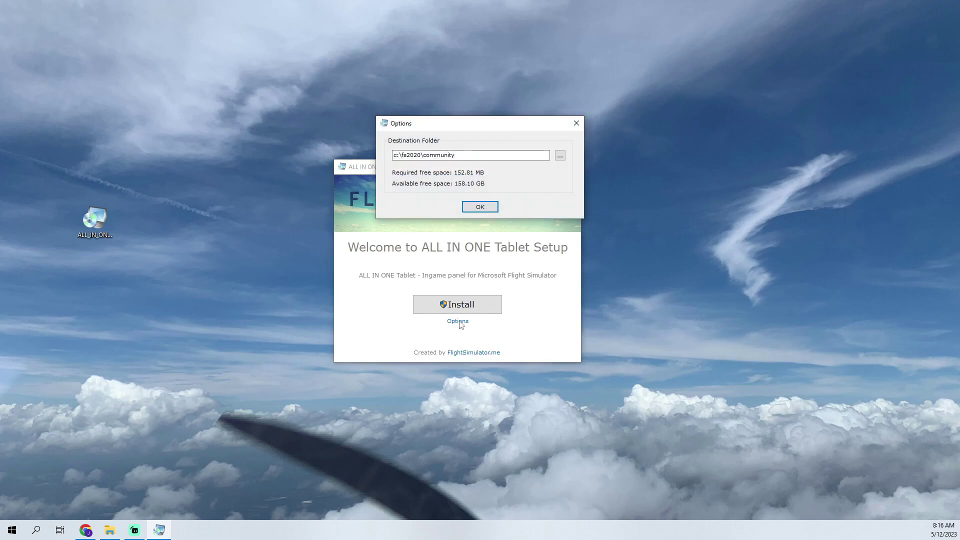
left_click(110, 530)
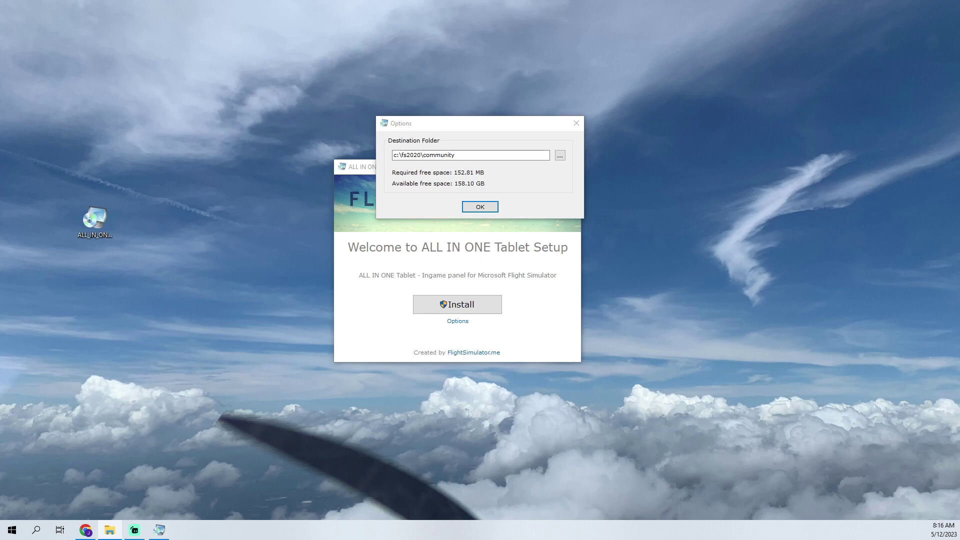
left_click(449, 172)
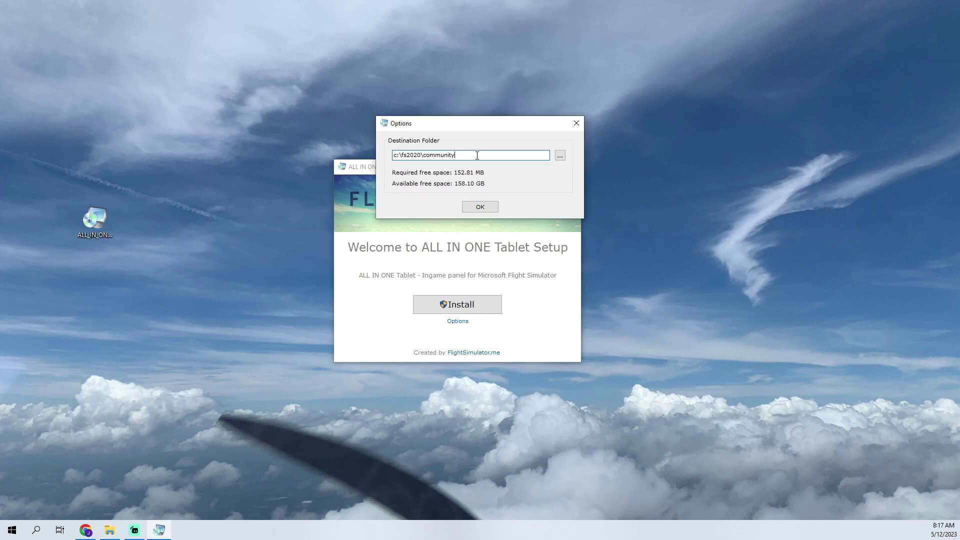
key("ctrl+v")
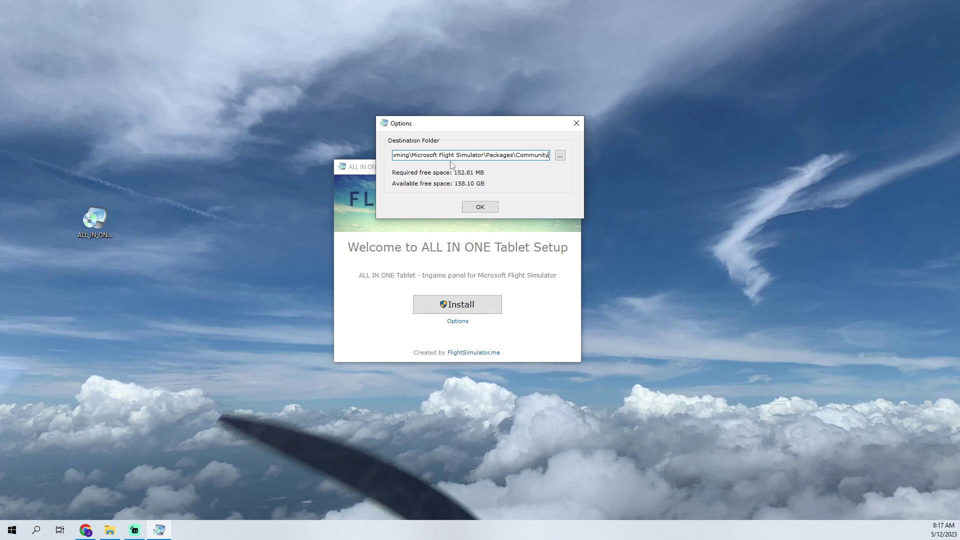
left_click(480, 207)
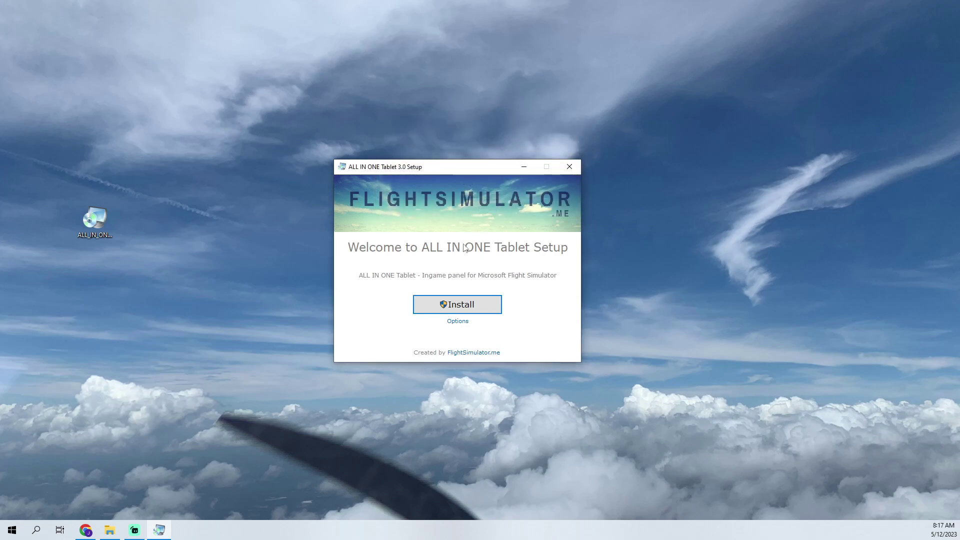
left_click(465, 308)
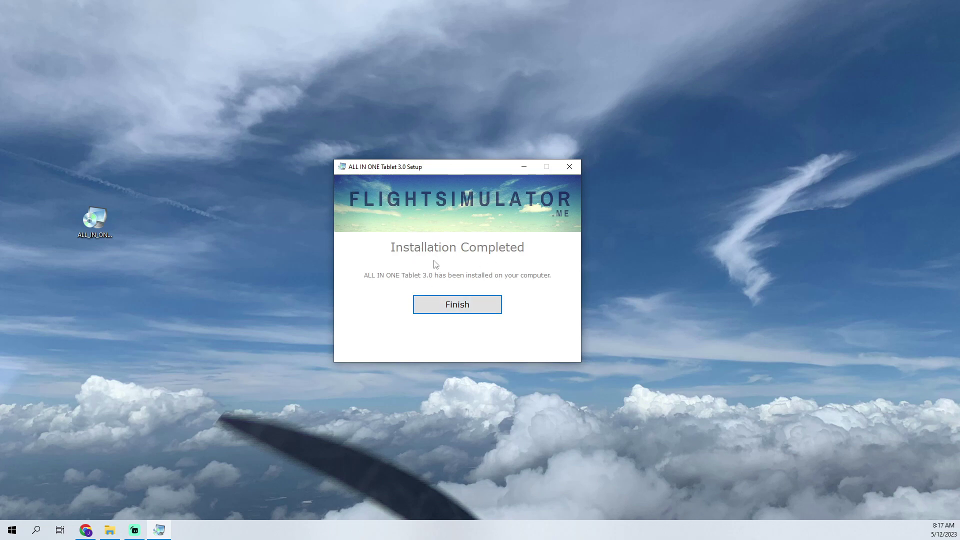
left_click(453, 305)
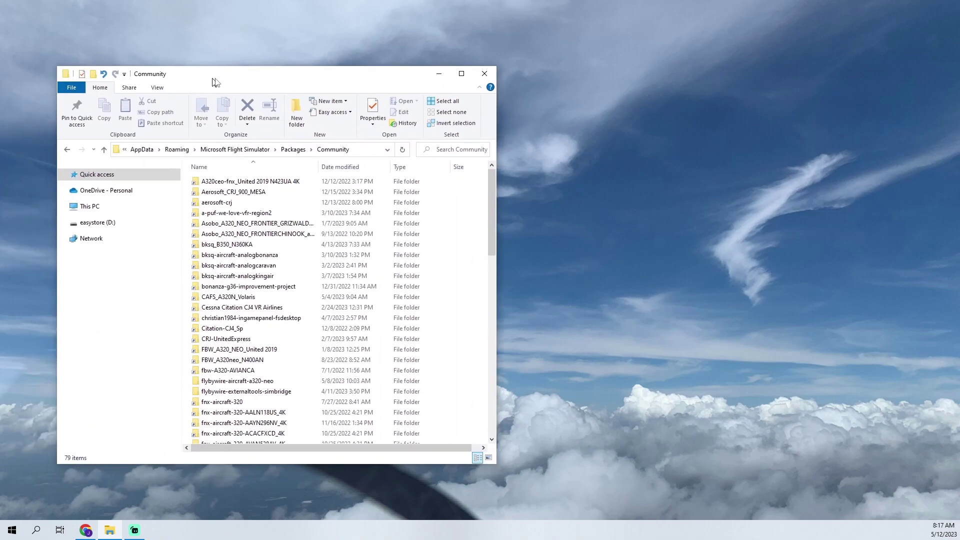
Locate the fs-base-ingamepanels-allinone folder in the Community folder, check its contents and return to Community.
left_click_drag(217, 76, 372, 77)
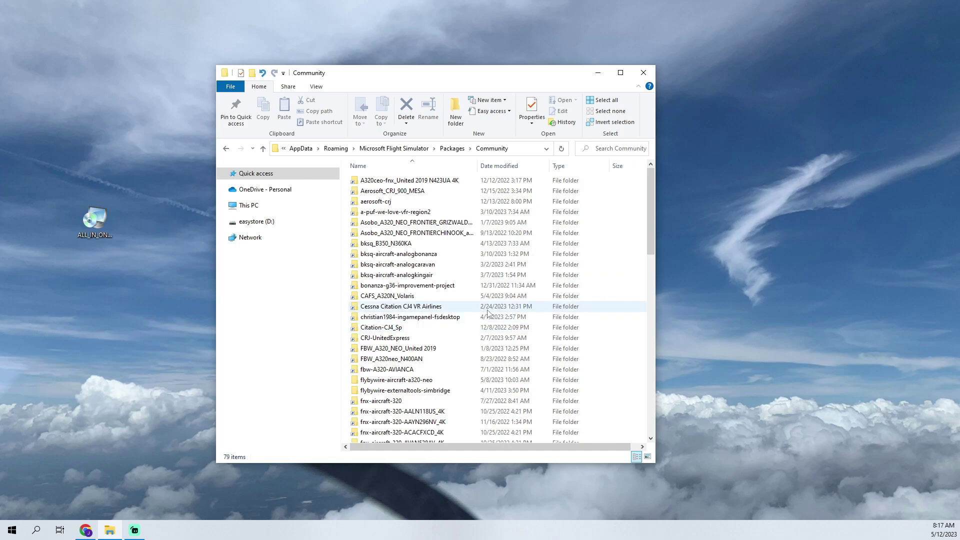
scroll(516, 325, "down", 13)
scroll(516, 354, "down", 5)
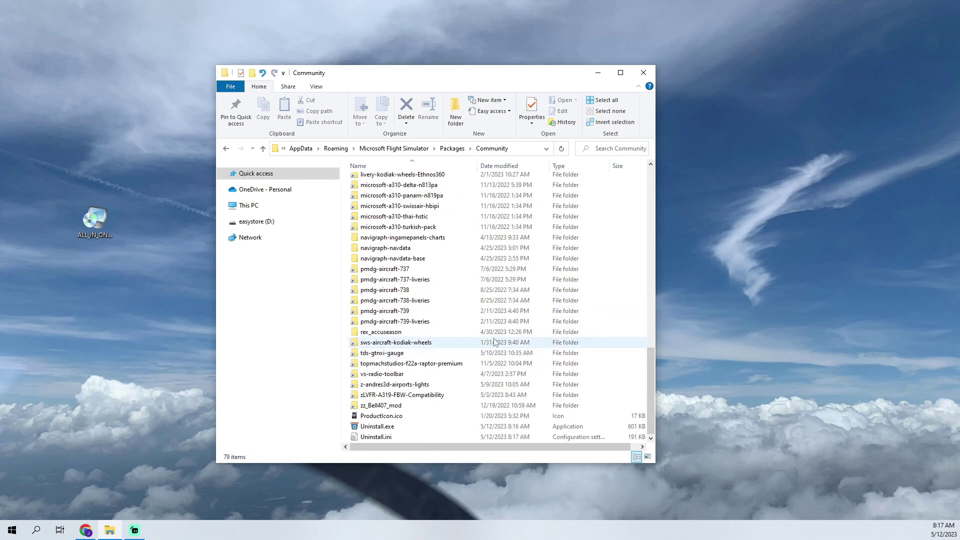
scroll(455, 338, "up", 5)
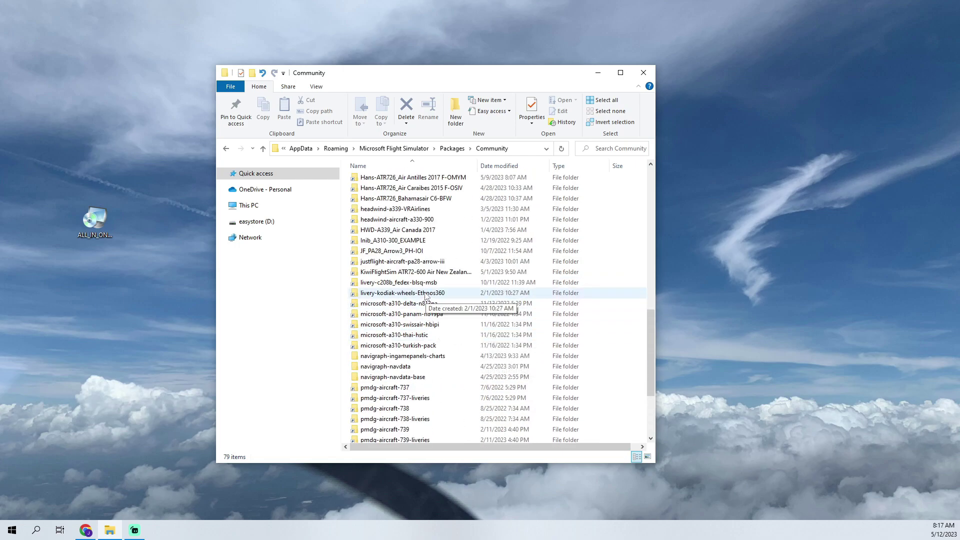
scroll(429, 285, "up", 2)
scroll(429, 283, "up", 3)
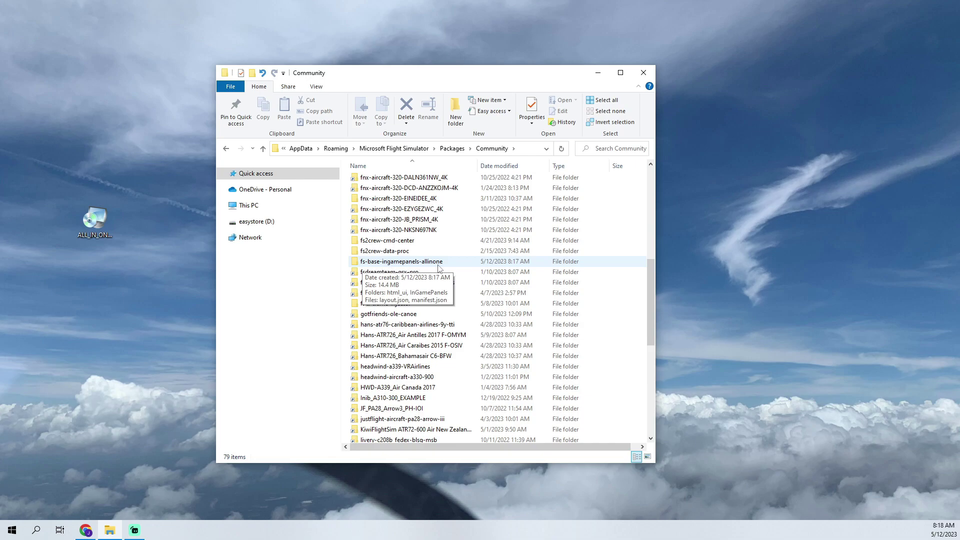
double_click(402, 261)
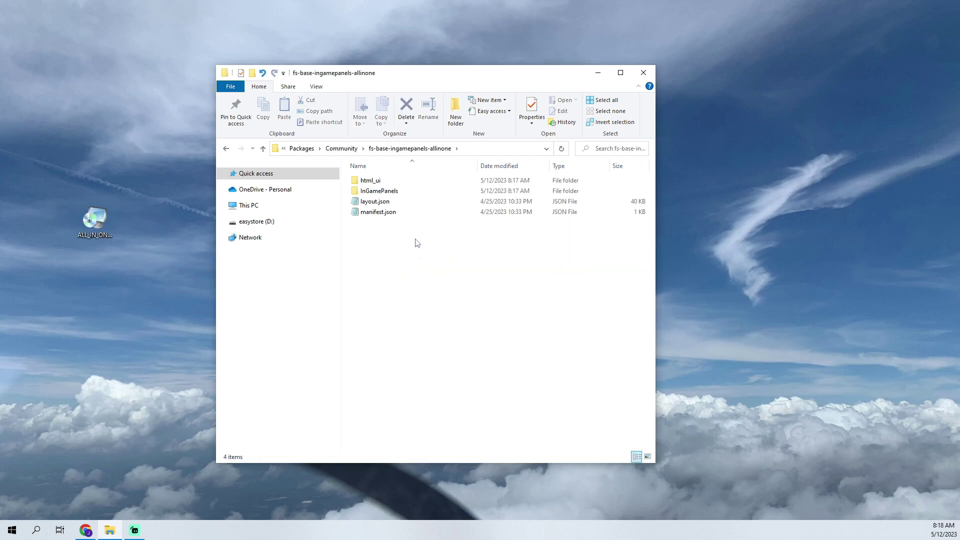
left_click(357, 151)
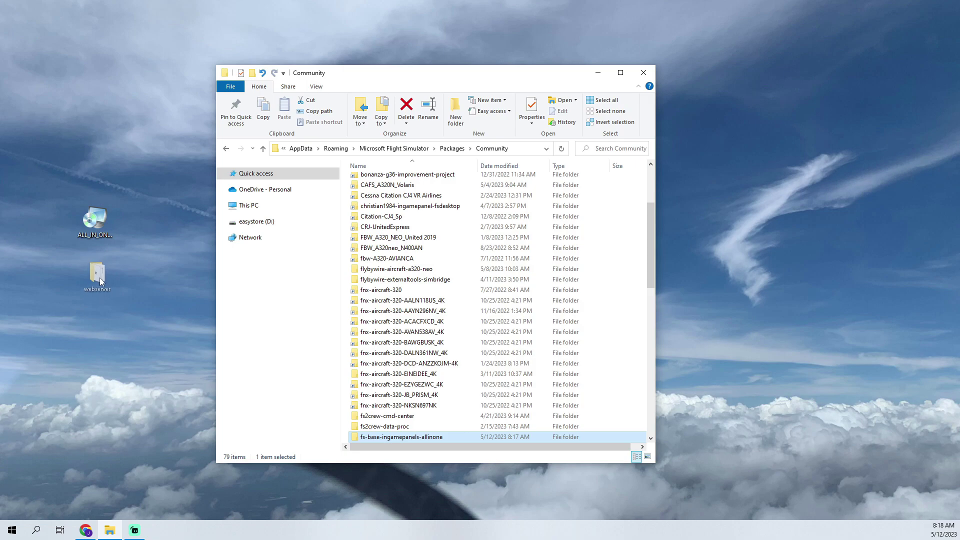
Inspect the contents of the webserver folder on the desktop and close its window.
left_click(100, 277)
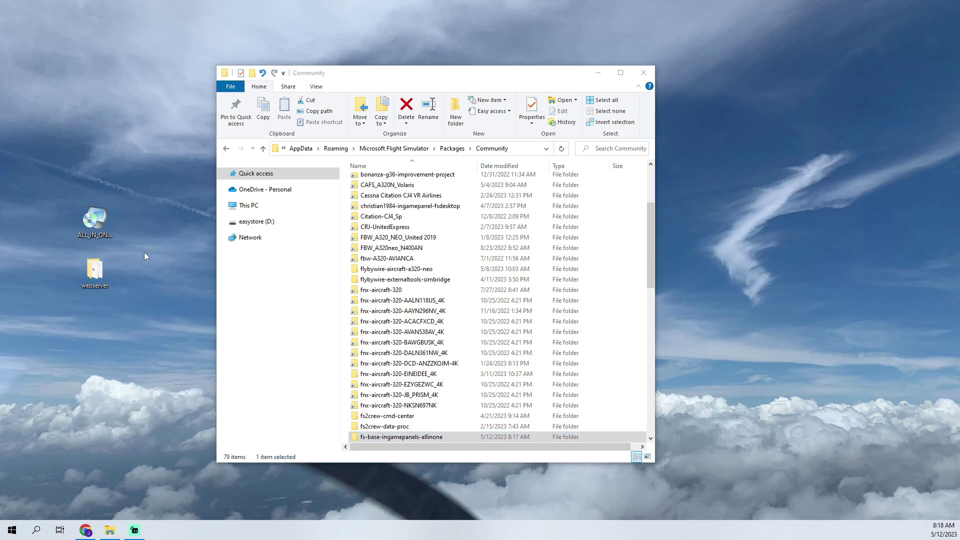
double_click(100, 272)
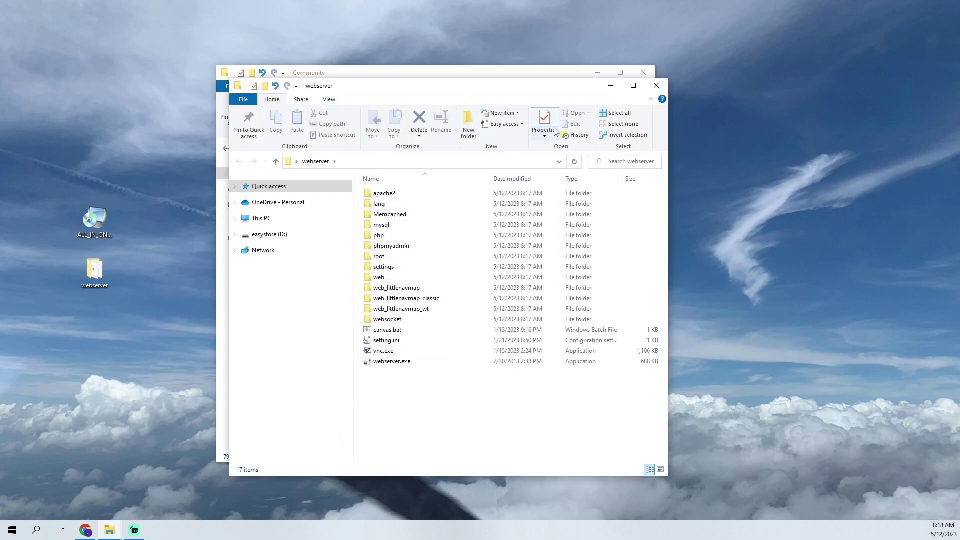
left_click(656, 86)
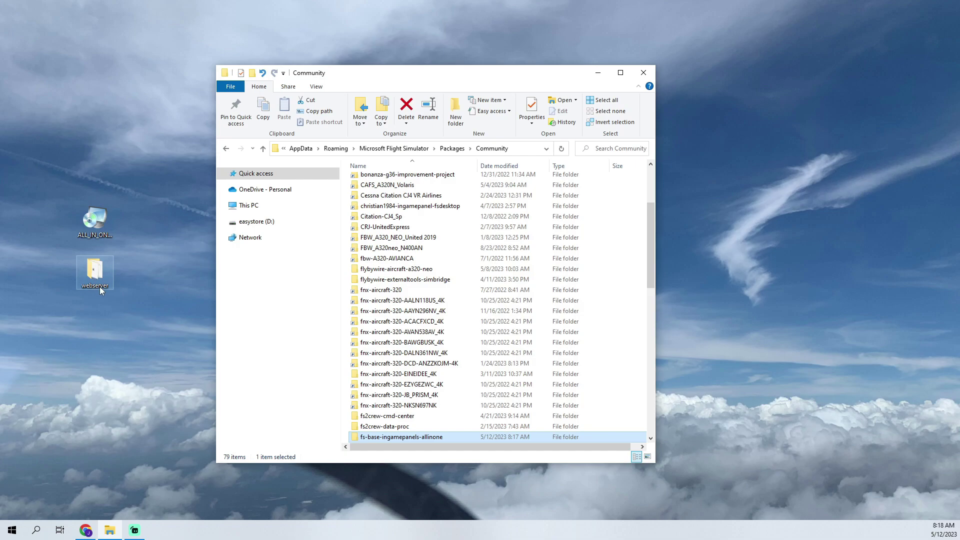
Move the webserver folder from the desktop into fs-base-ingamepanels-allinone in the Community folder.
scroll(409, 352, "down", 1)
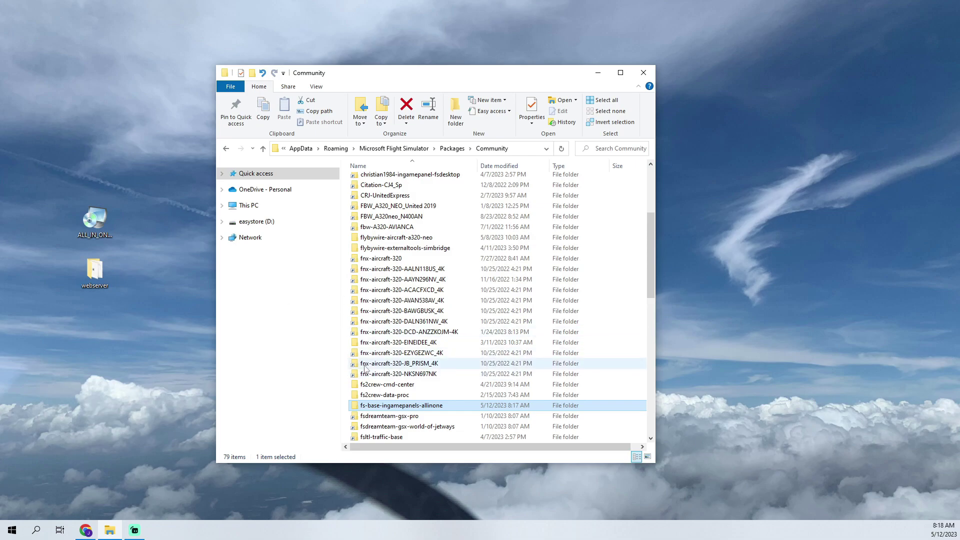
scroll(370, 295, "down", 2)
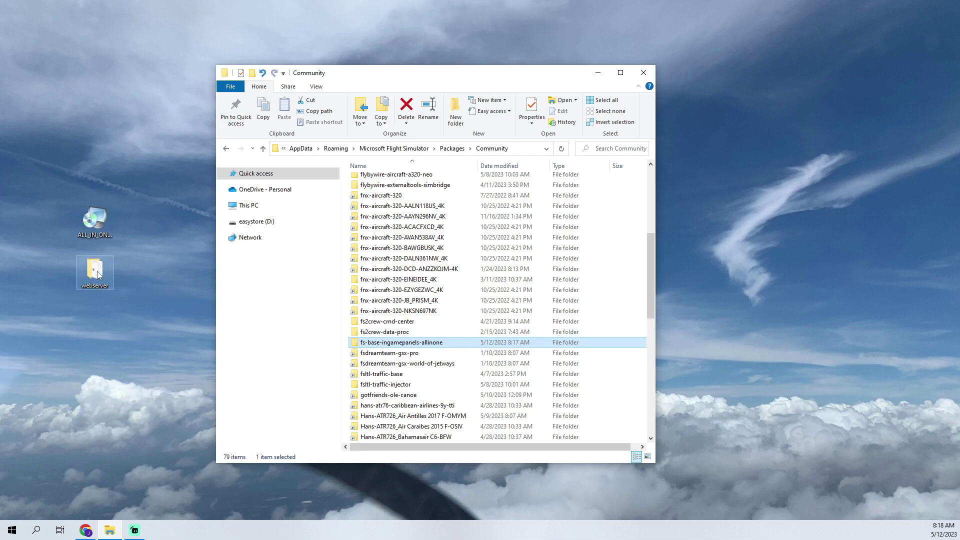
left_click_drag(92, 274, 376, 343)
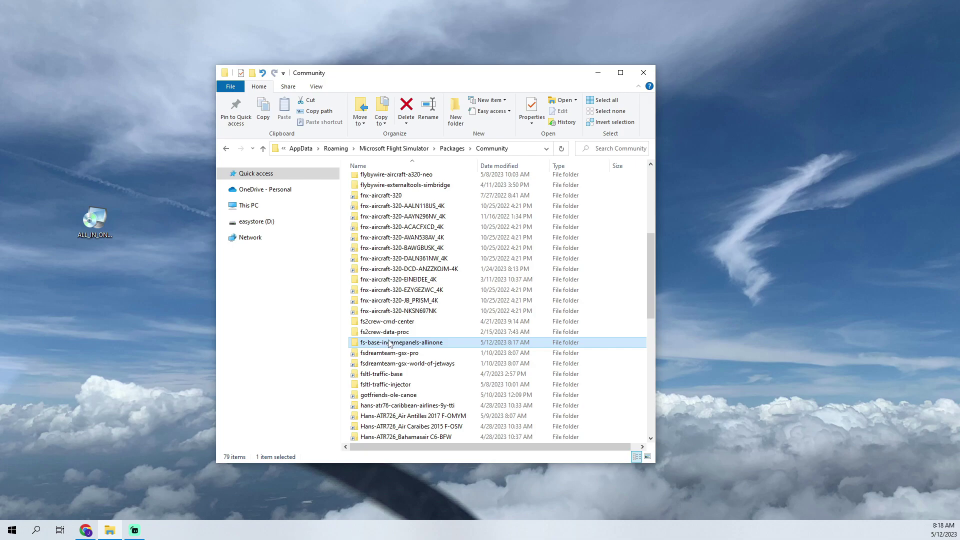
Create a shortcut to webserver.exe from the add-on's webserver folder and move it to the desktop.
double_click(389, 343)
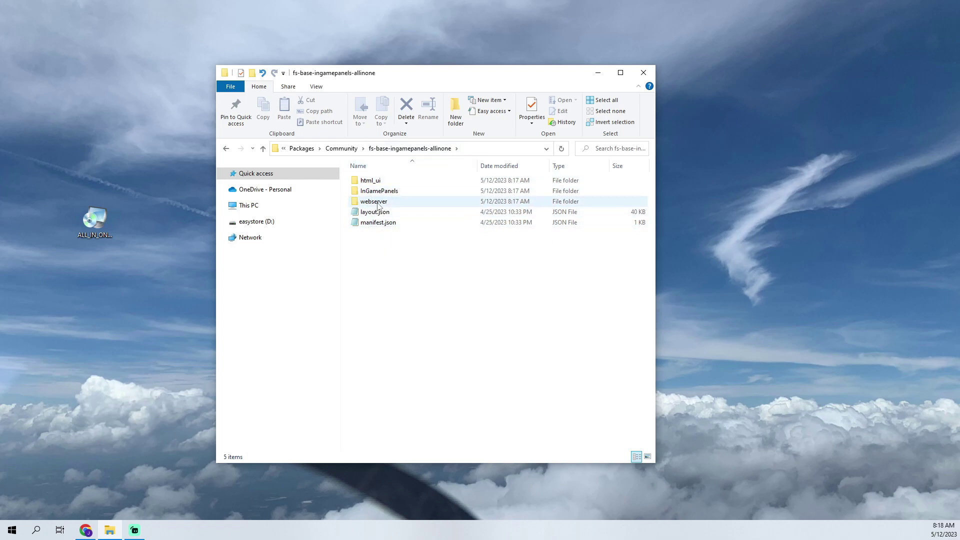
double_click(379, 202)
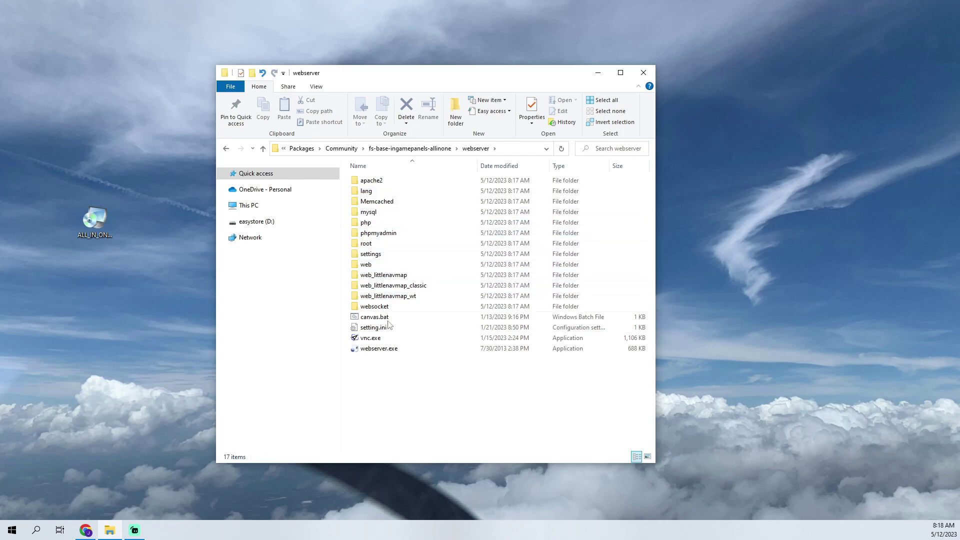
right_click(374, 354)
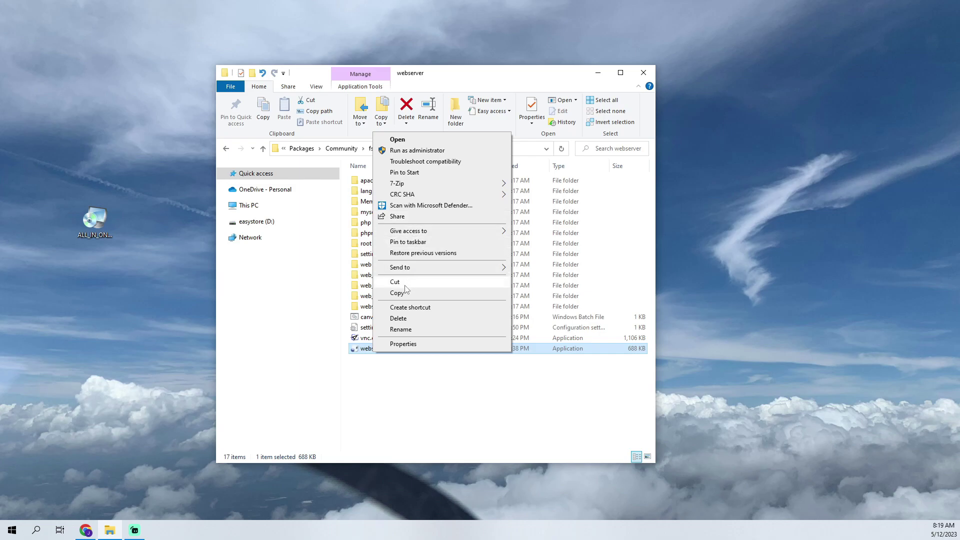
left_click(407, 308)
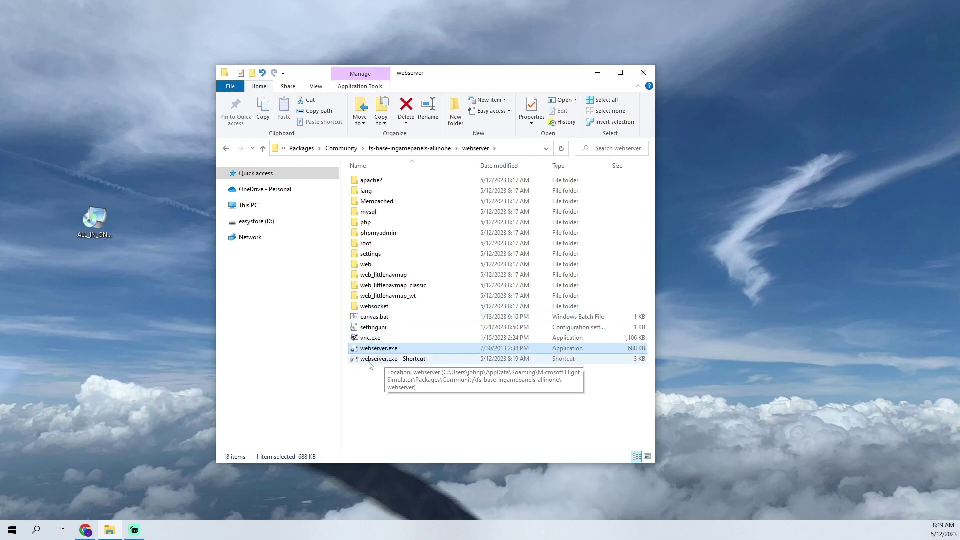
left_click_drag(387, 360, 129, 321)
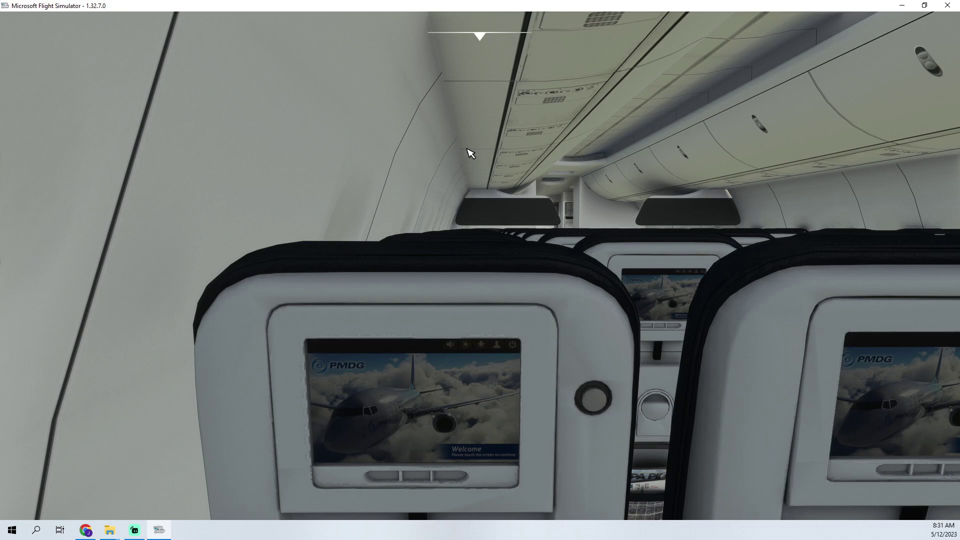
Minimize the simulator and start the add-on's webserver from its desktop shortcut.
mouse_move(493, 47)
left_click(902, 6)
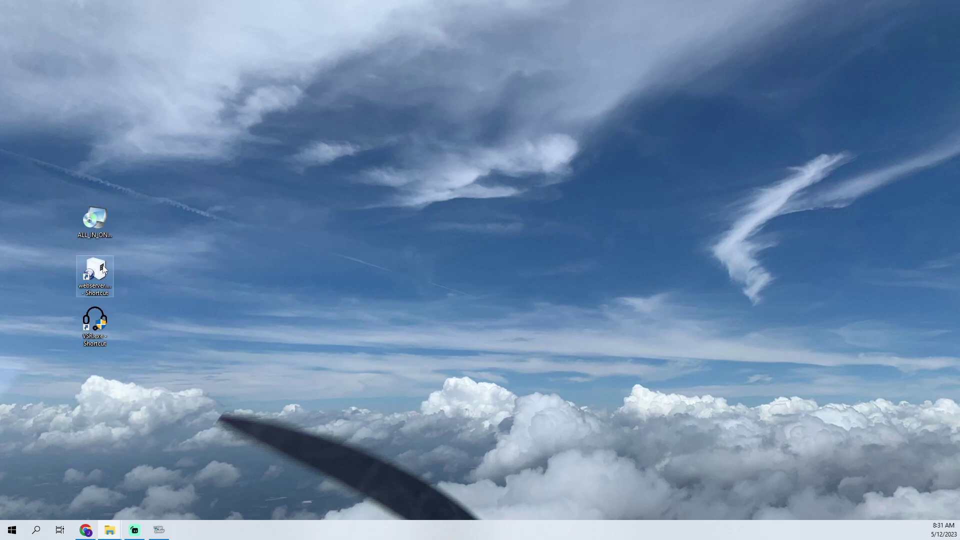
left_click(93, 279)
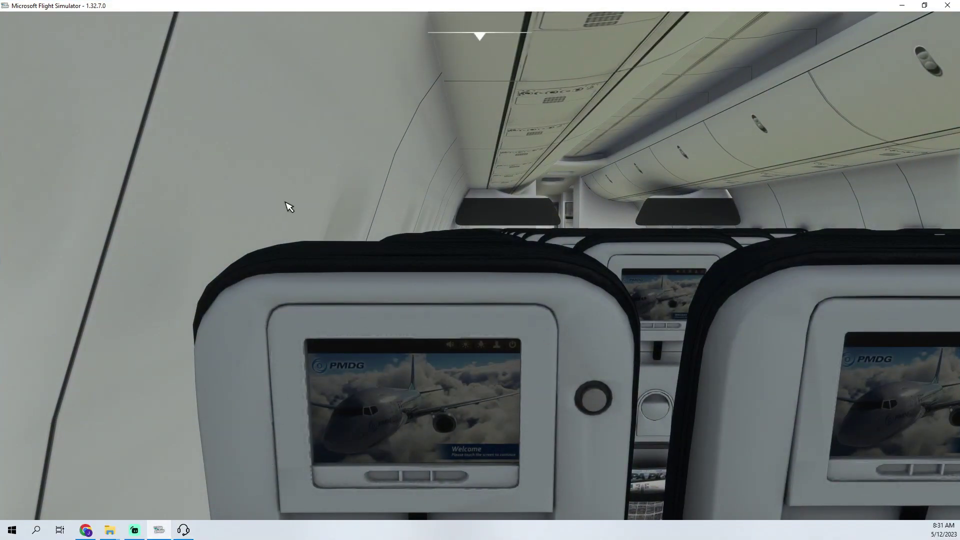
Open the All In One tablet in Microsoft Flight Simulator and submit its register form with a username and e-mail address.
mouse_move(494, 41)
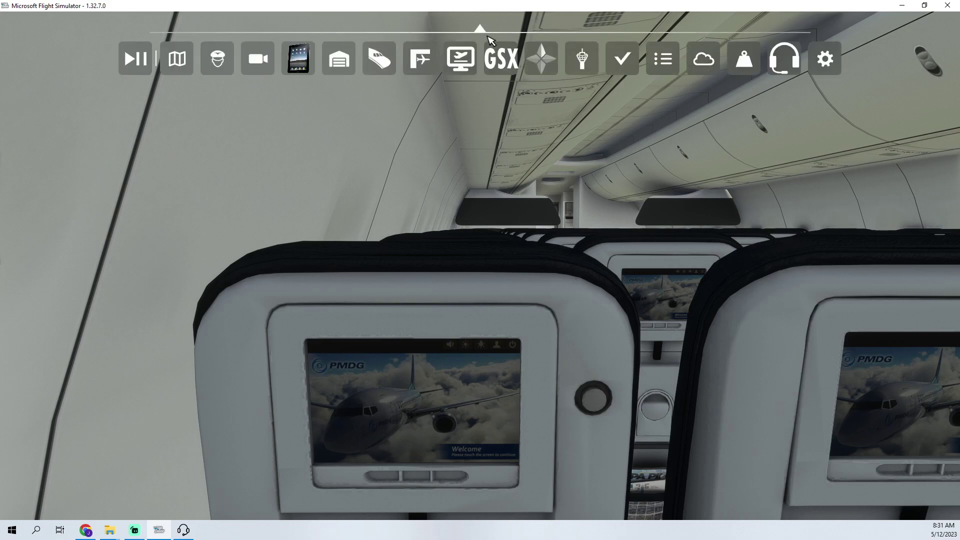
left_click(302, 56)
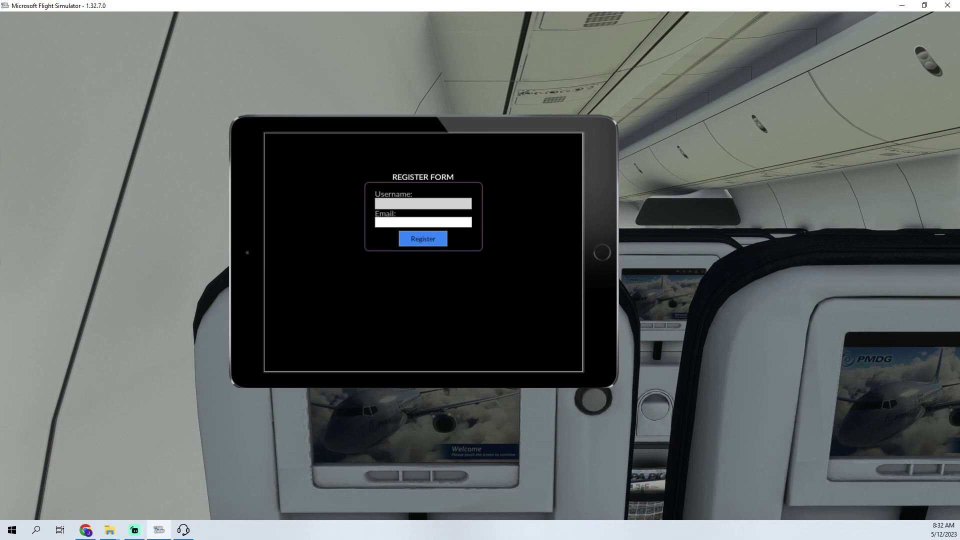
key("v")
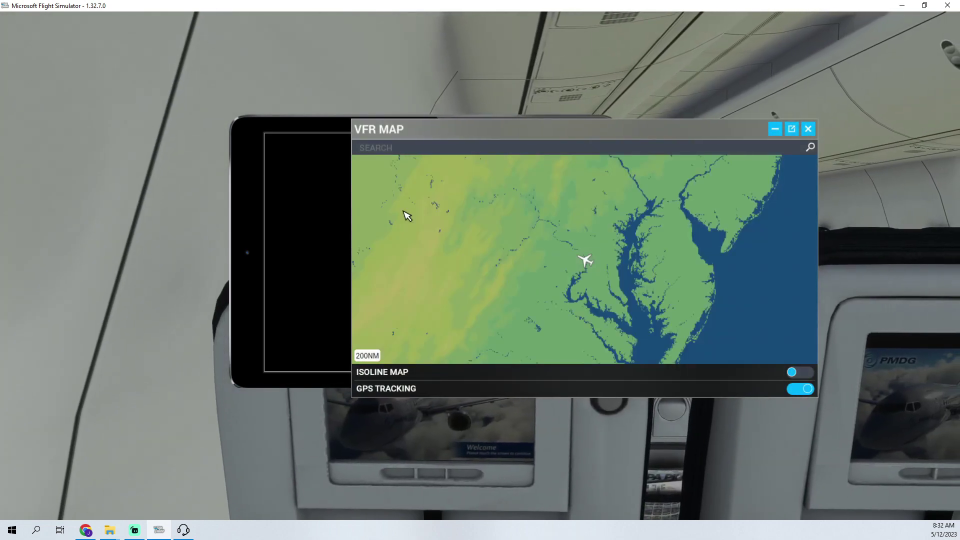
left_click(808, 128)
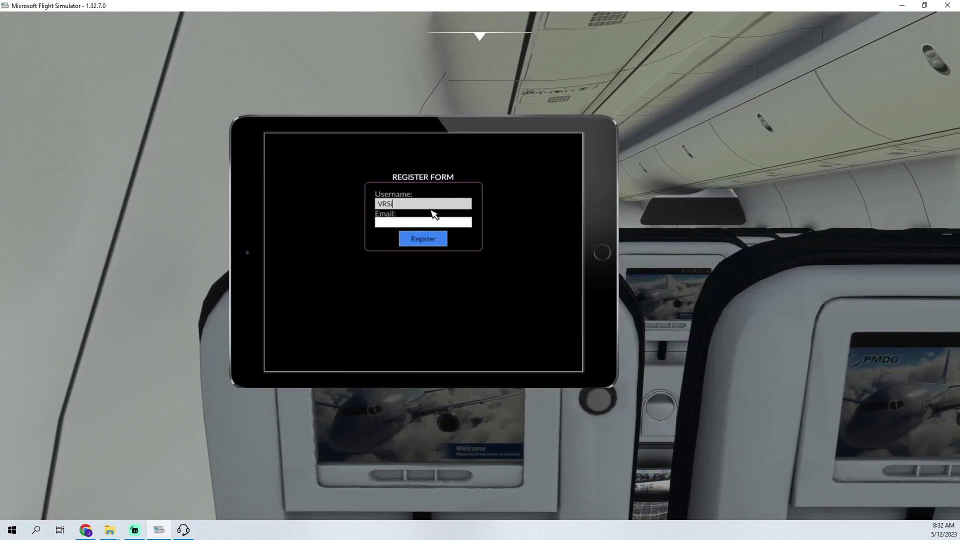
type("mPi")
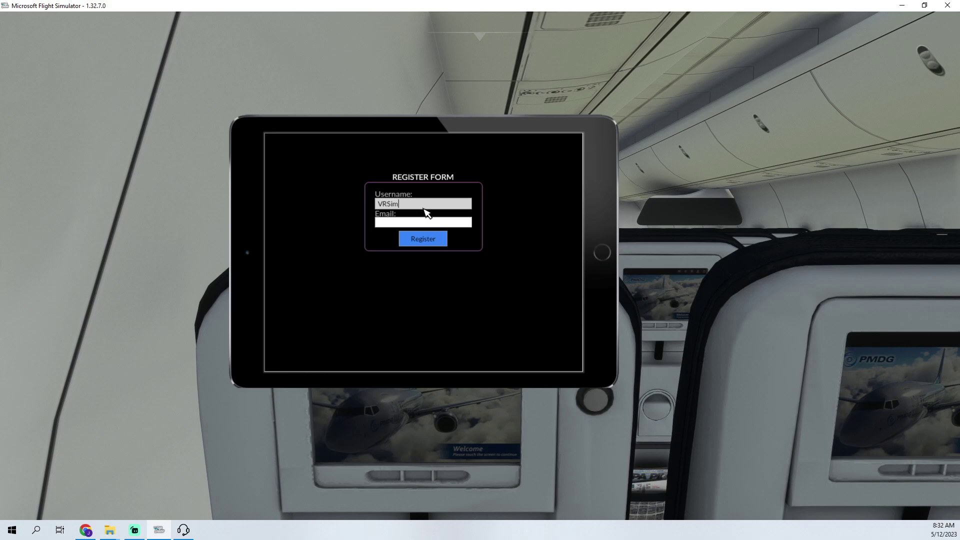
type("lot")
key("ctrl+v")
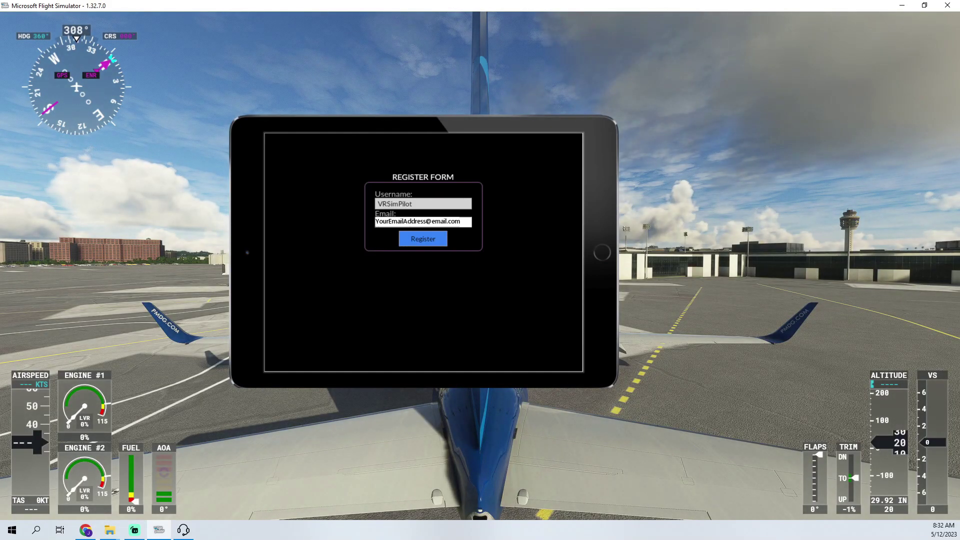
left_click(427, 242)
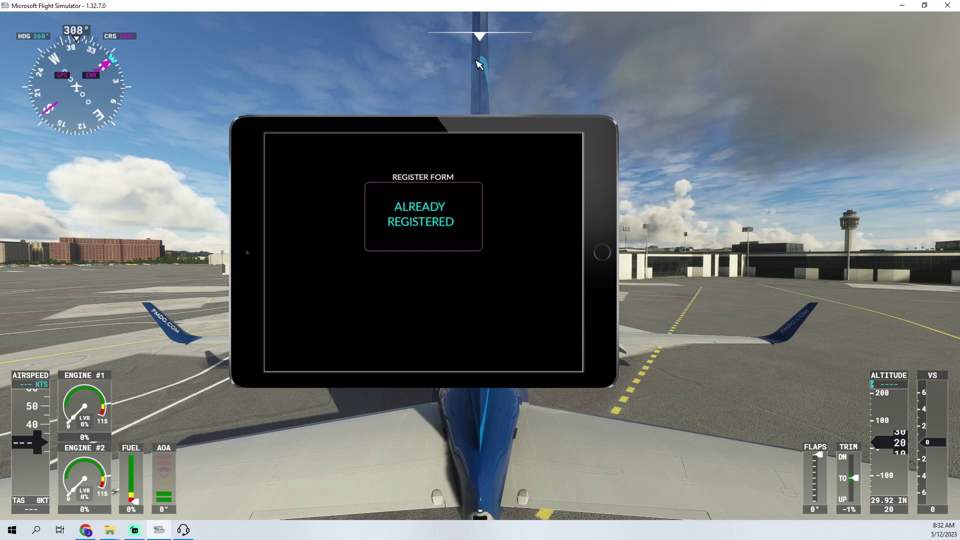
Reopen the tablet after registering to load its home screen and move it slightly in the simulator view.
mouse_move(482, 46)
left_click(297, 69)
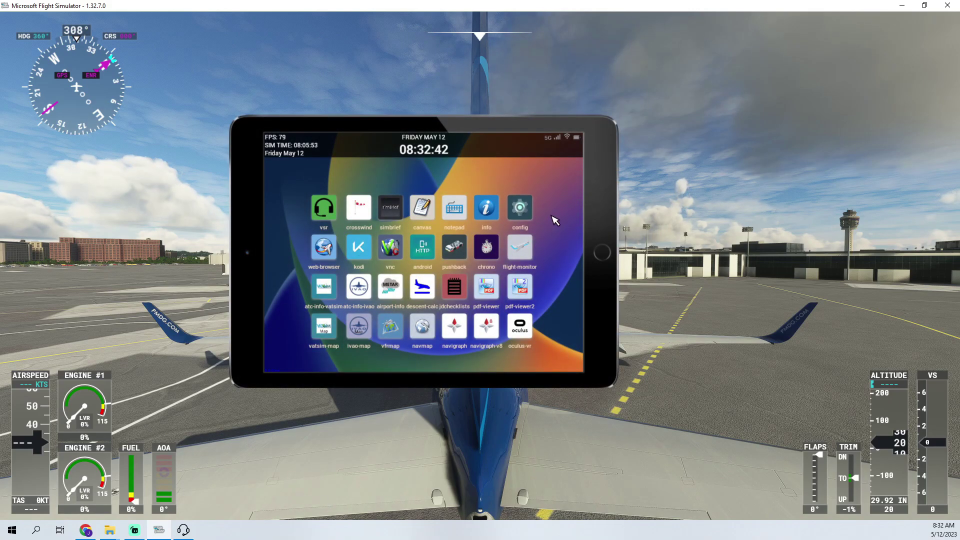
left_click_drag(429, 113, 434, 118)
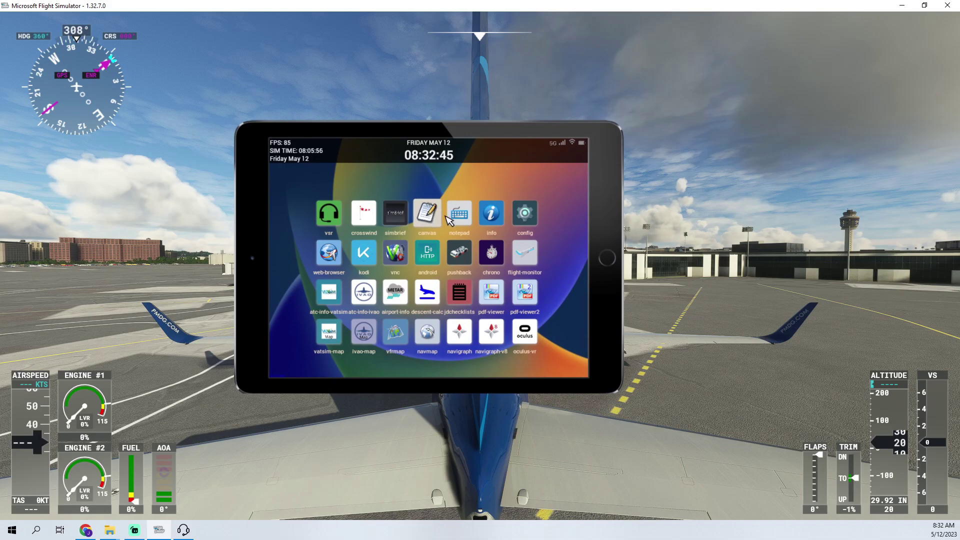
Look at the vsr and navigraph-v8 apps on the tablet, returning to the home screen after each.
left_click(339, 220)
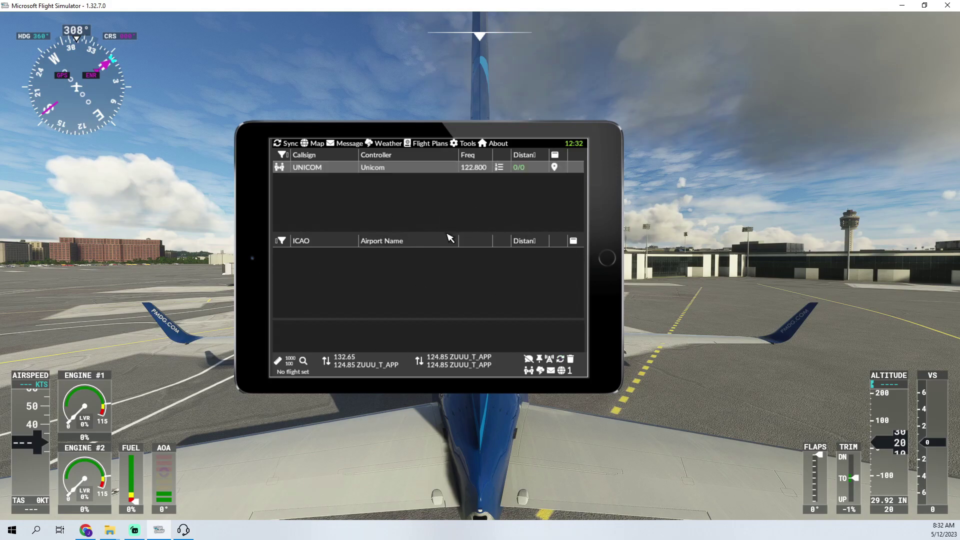
left_click(607, 260)
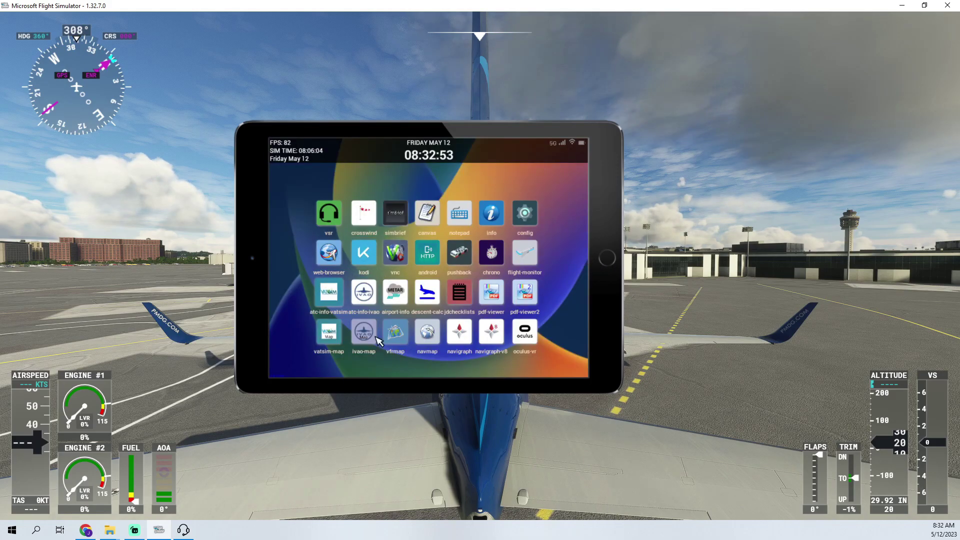
left_click(492, 338)
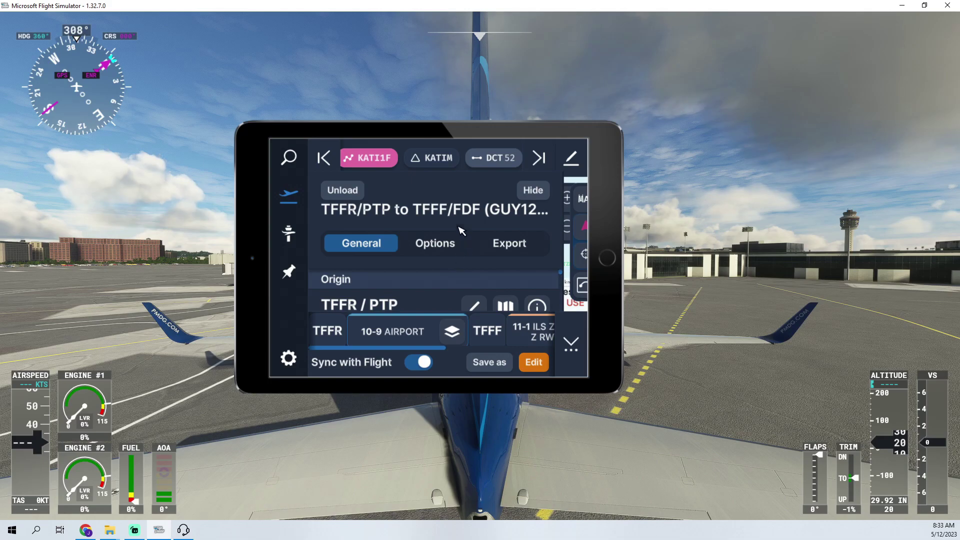
left_click(606, 261)
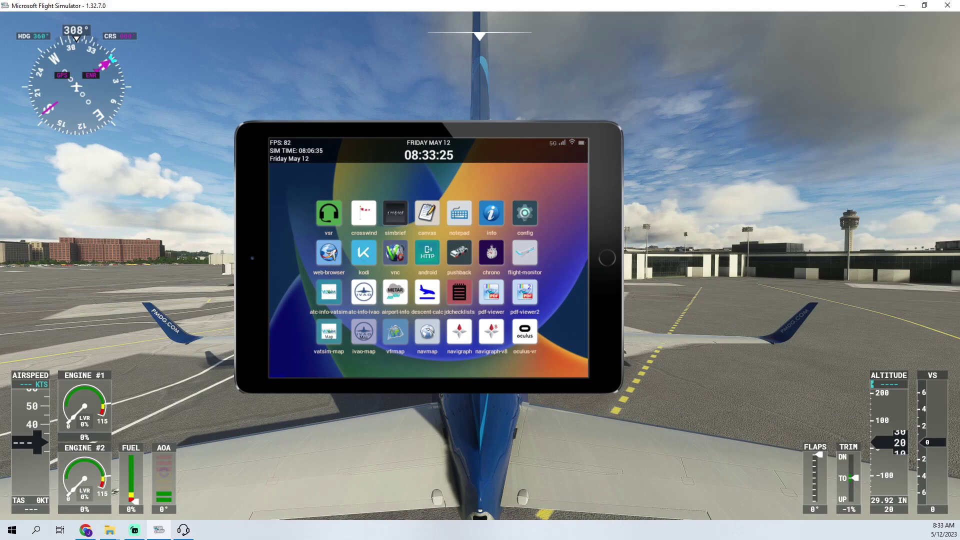
Open the tablet's pdf-viewer, try advancing to another document past readme.pdf, and close the tablet.
key("alt+Tab")
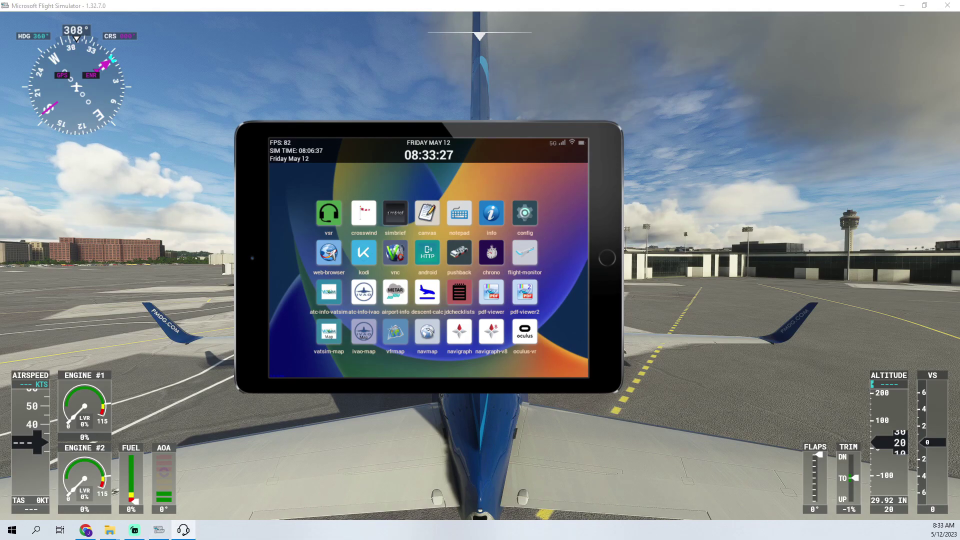
left_click(502, 304)
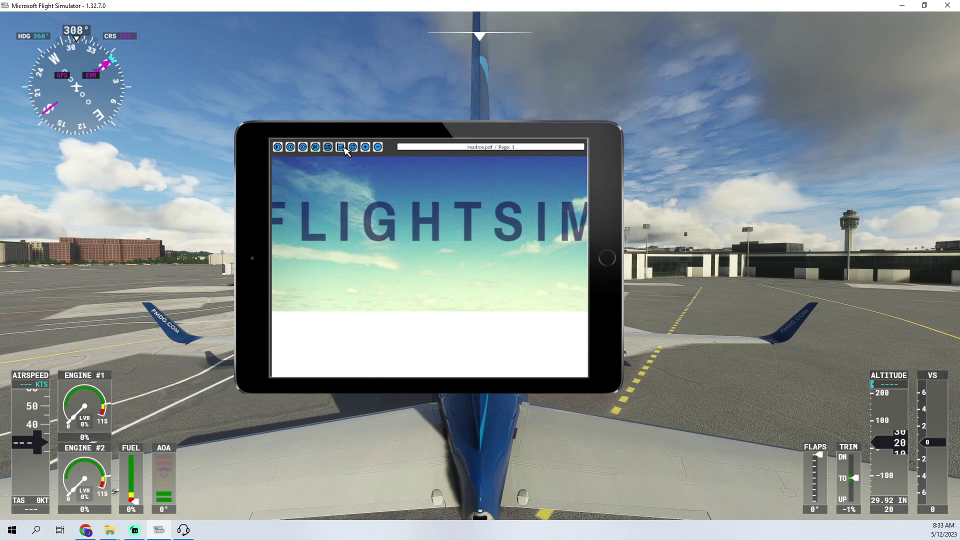
left_click(315, 146)
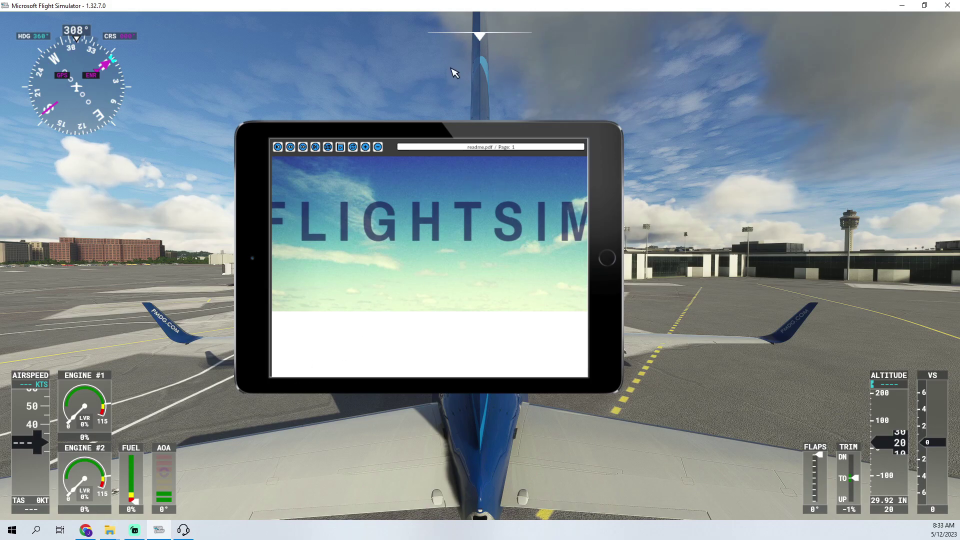
mouse_move(452, 70)
left_click(306, 61)
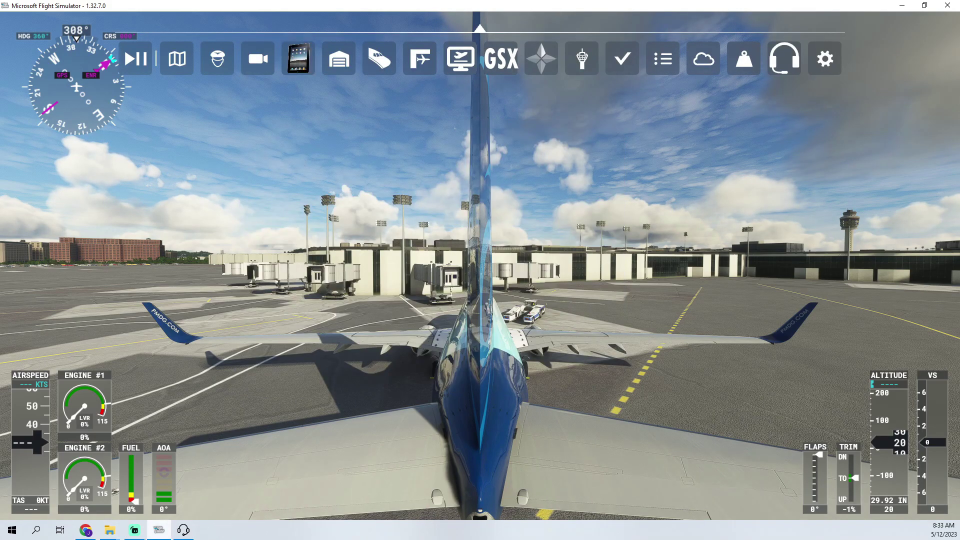
Add a-TJST-TIST.pdf to webserver\root\files inside fs-base-ingamepanels-allinone in the Community folder and minimize the folder window.
mouse_move(110, 532)
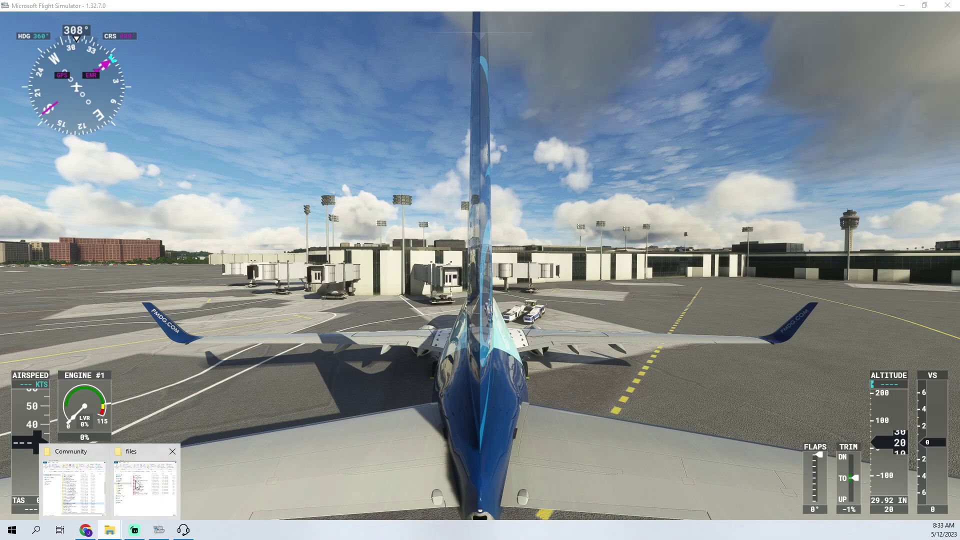
left_click(75, 480)
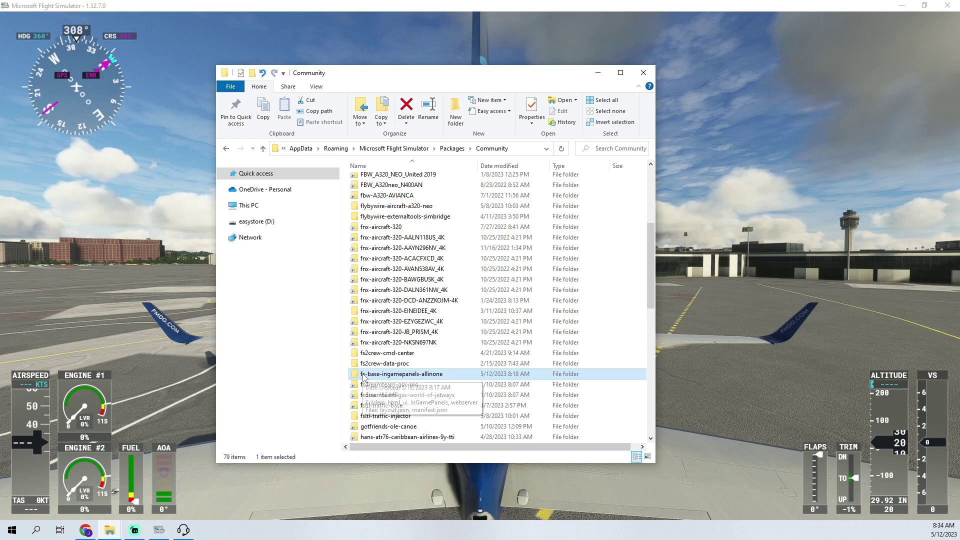
double_click(364, 377)
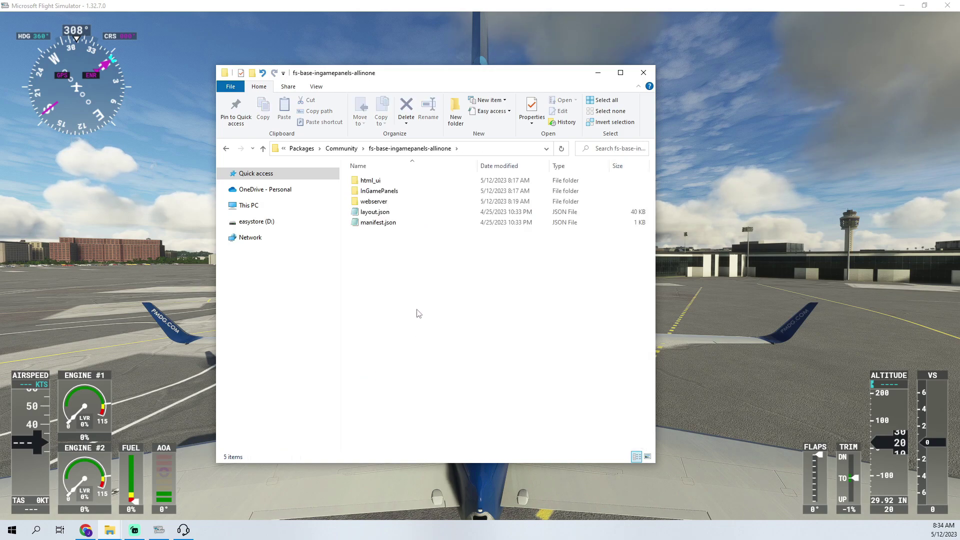
double_click(375, 202)
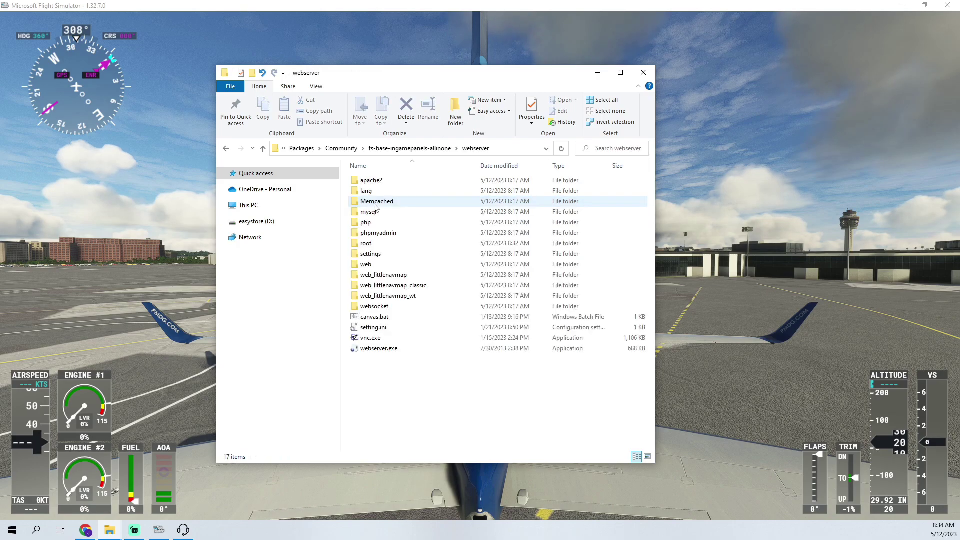
double_click(385, 244)
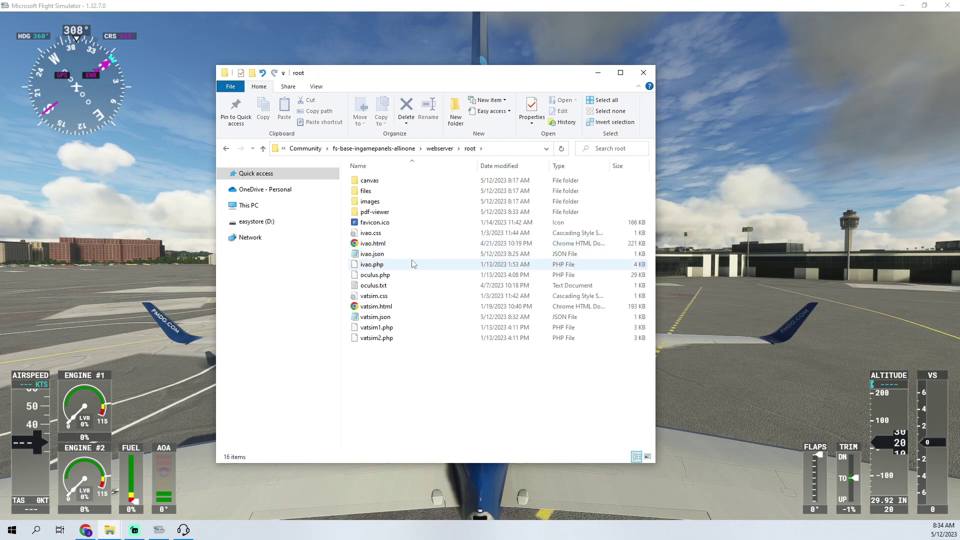
double_click(373, 191)
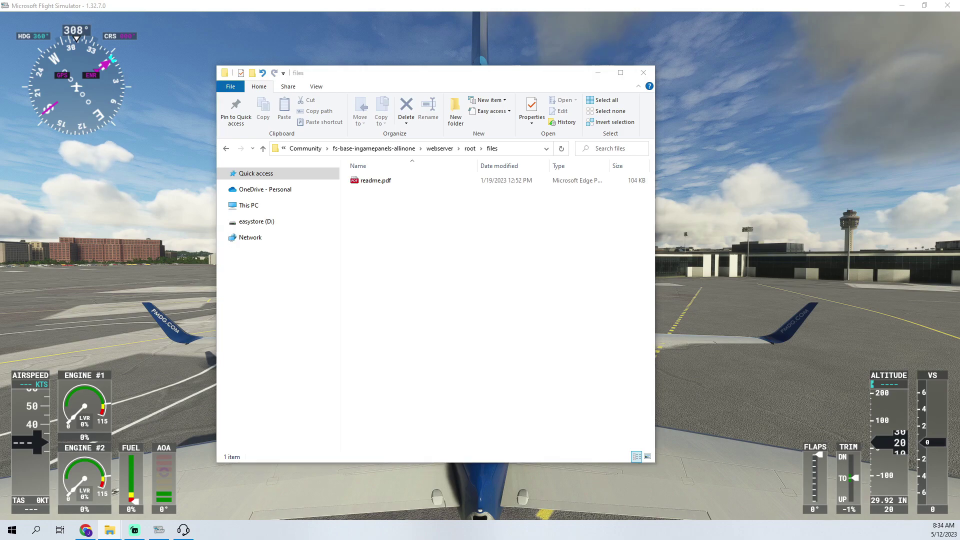
left_click_drag(6, 248, 406, 261)
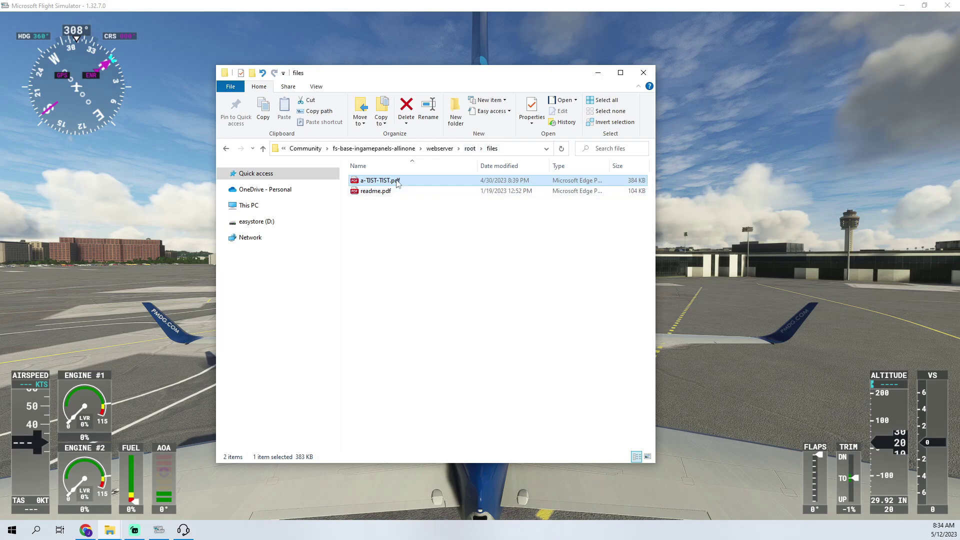
left_click(598, 73)
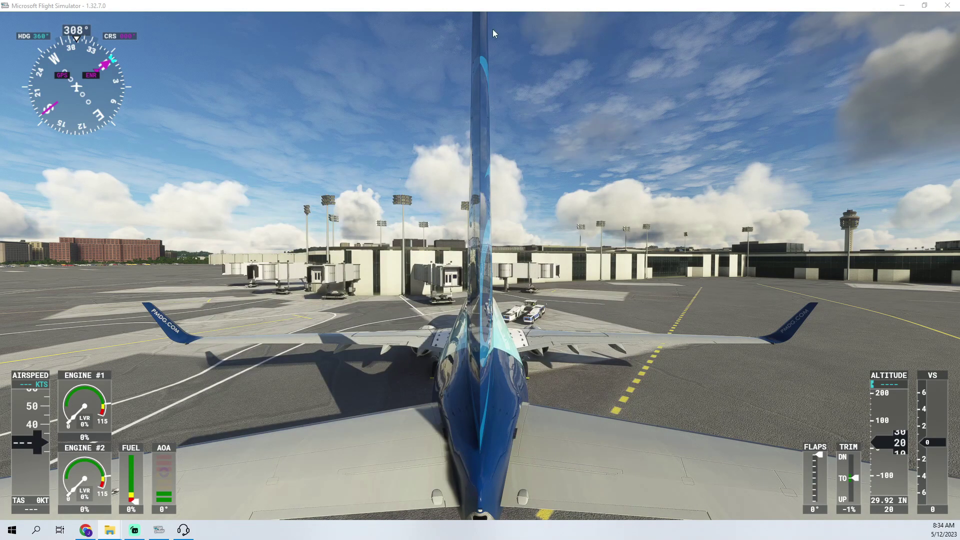
Reopen the tablet's pdf-viewer and switch from a-TJST-TIST.pdf to readme.pdf and back.
left_click(298, 59)
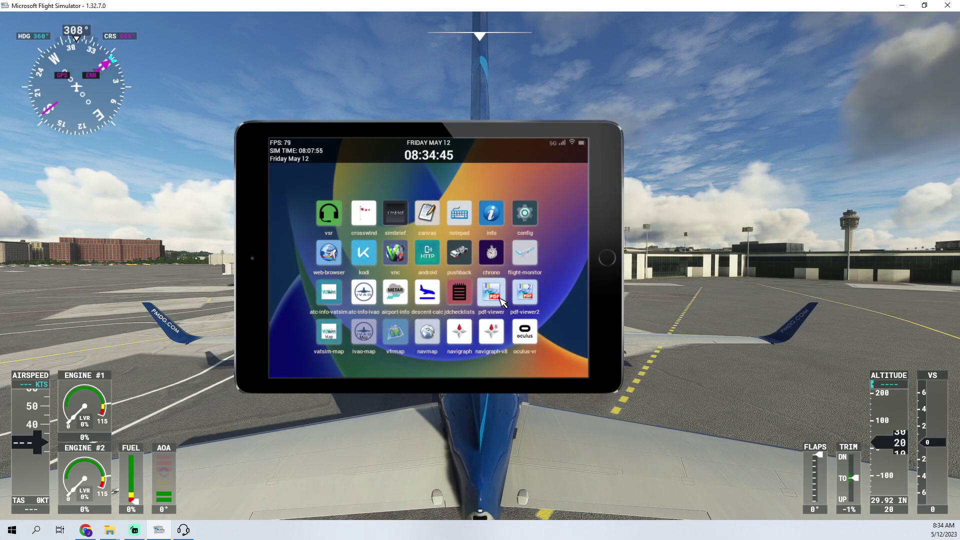
left_click(502, 303)
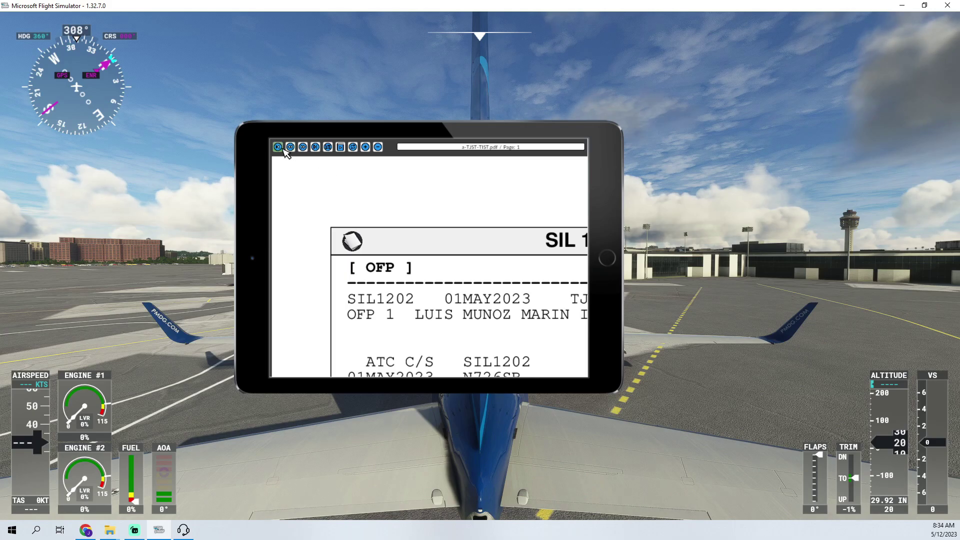
left_click(316, 147)
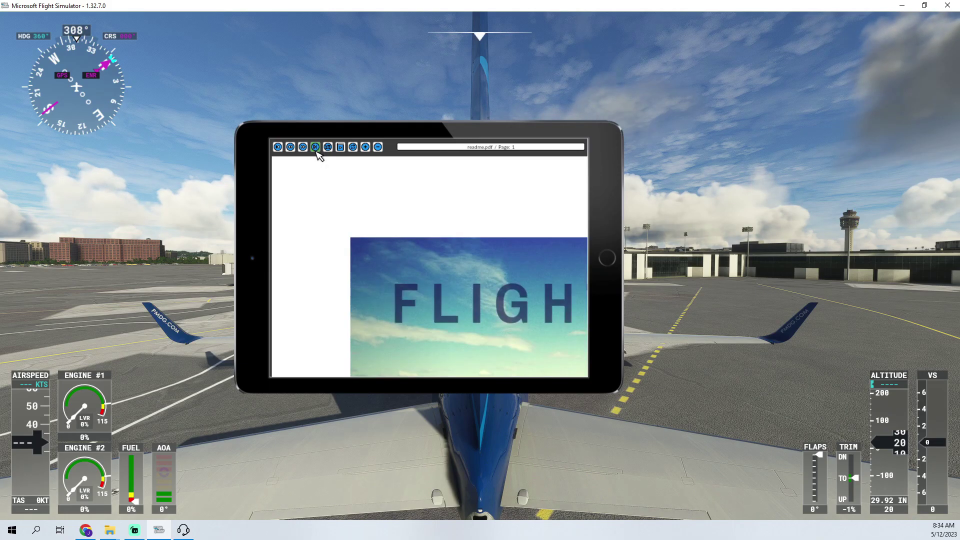
left_click(279, 148)
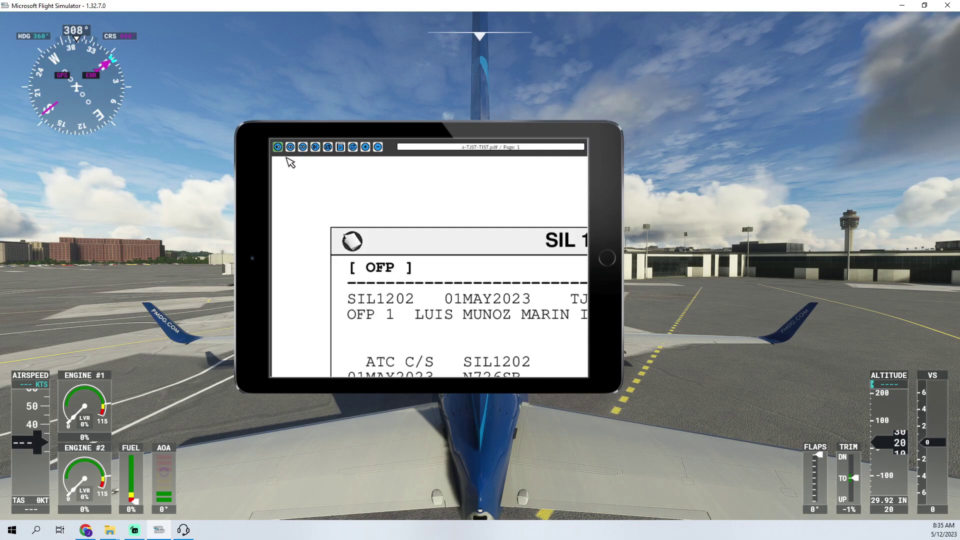
Zoom out the flight plan PDF to examine its first page and return to the tablet's home screen.
left_click(378, 147)
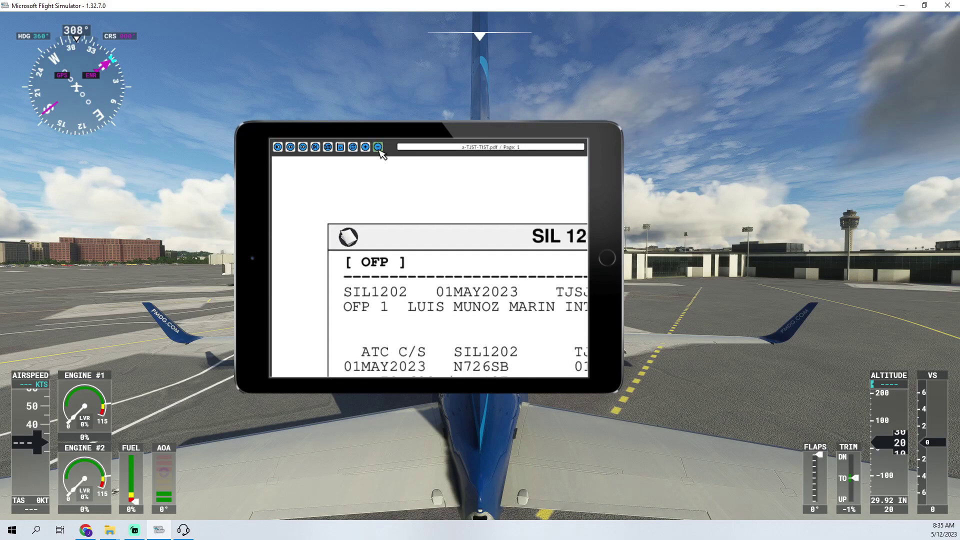
left_click(378, 148)
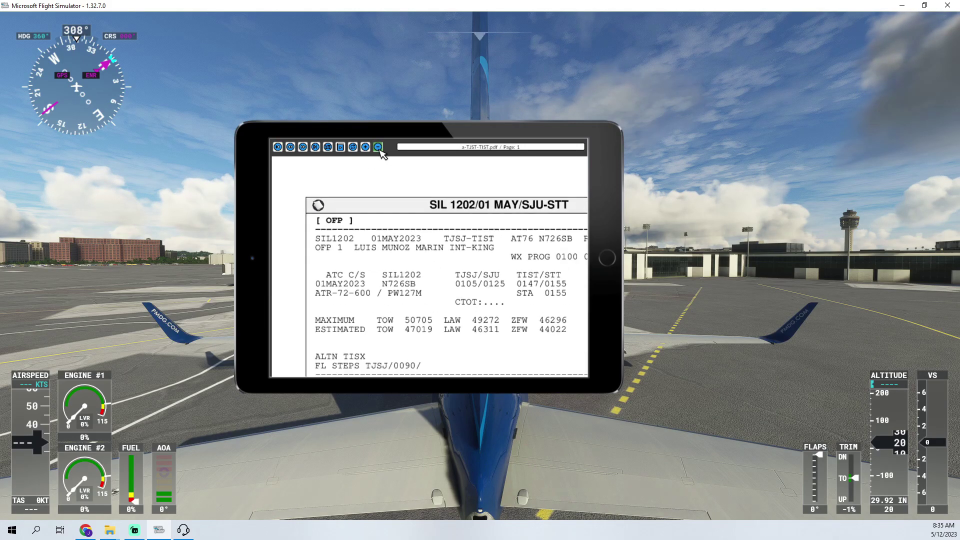
left_click(378, 148)
scroll(424, 231, "down", 2)
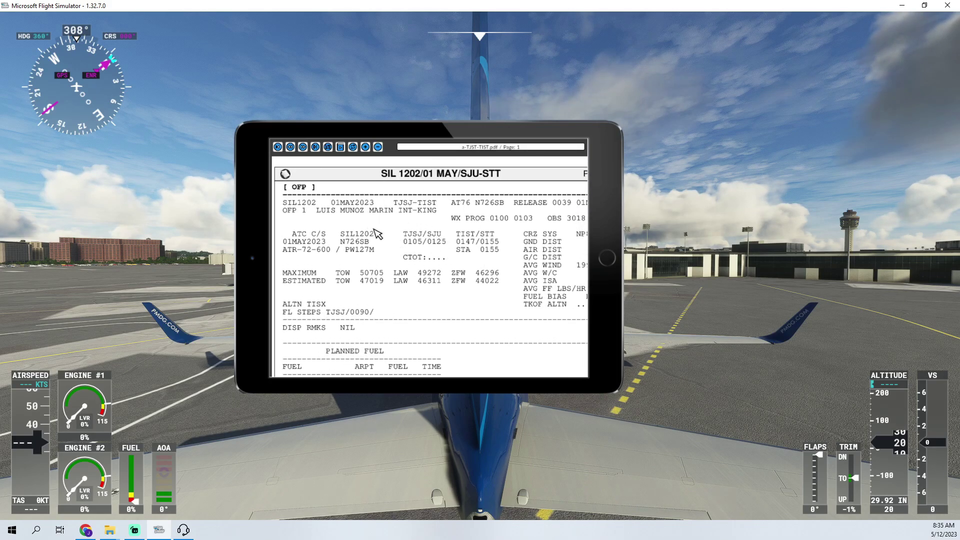
left_click(607, 258)
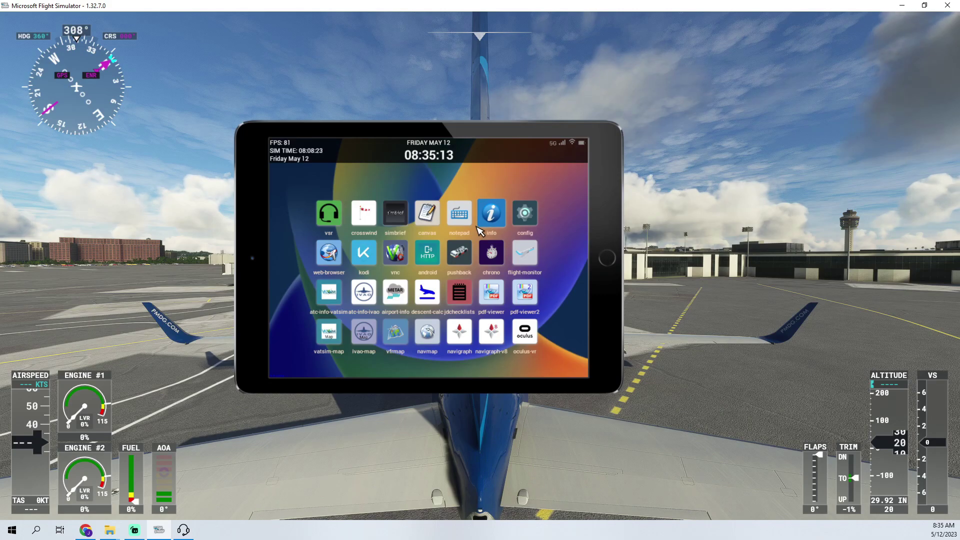